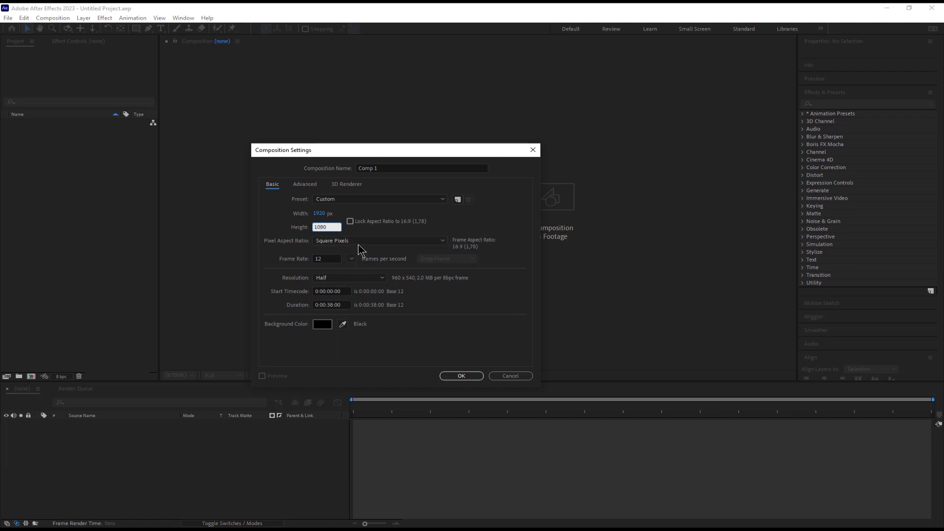
Create the composition as Intro_01 with a frame rate of 24 fps, full resolution and a 15-second duration
left_click(325, 259)
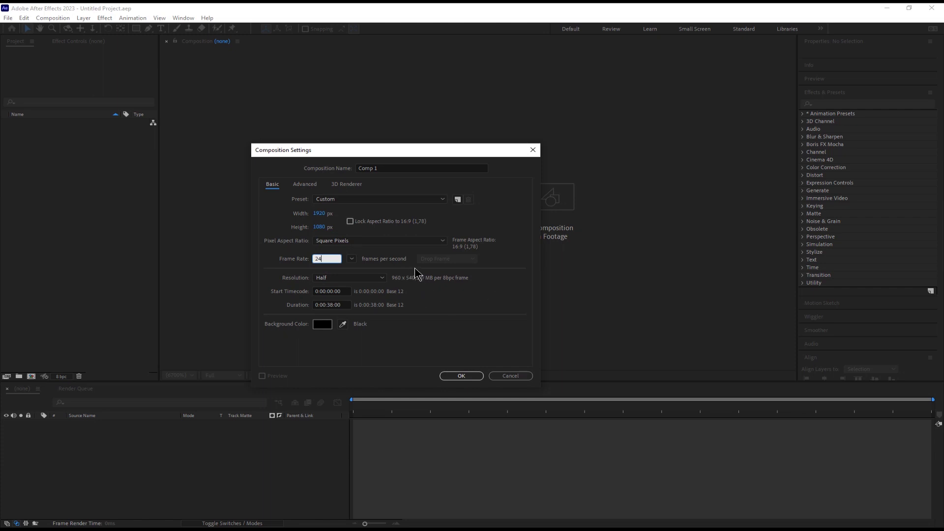
left_click(390, 164)
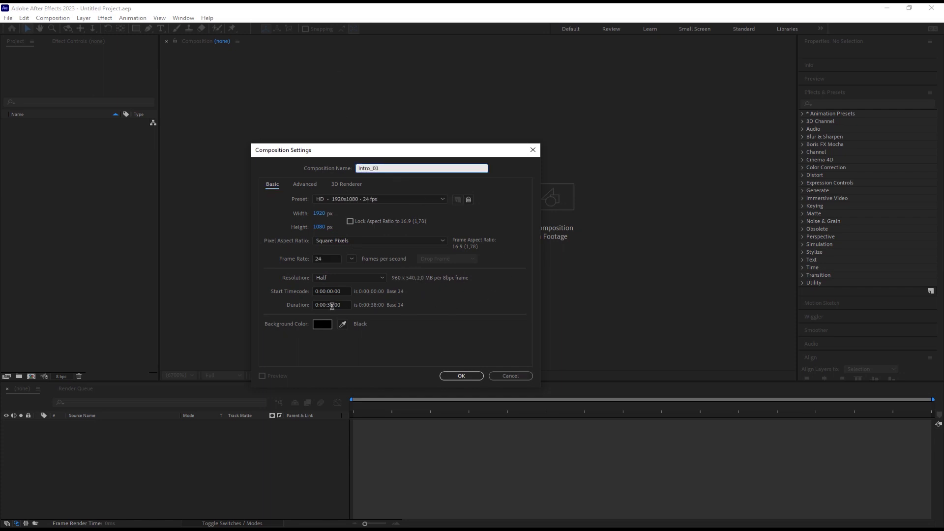
left_click(332, 306)
left_click(374, 278)
left_click(374, 289)
left_click(461, 376)
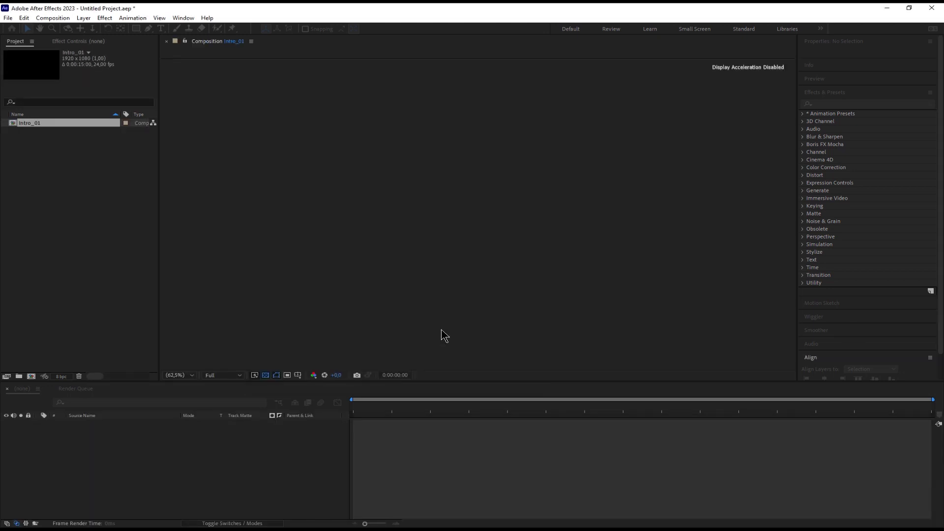
Create a composition-sized dark orange solid named BG_Color and lock its layer
right_click(232, 446)
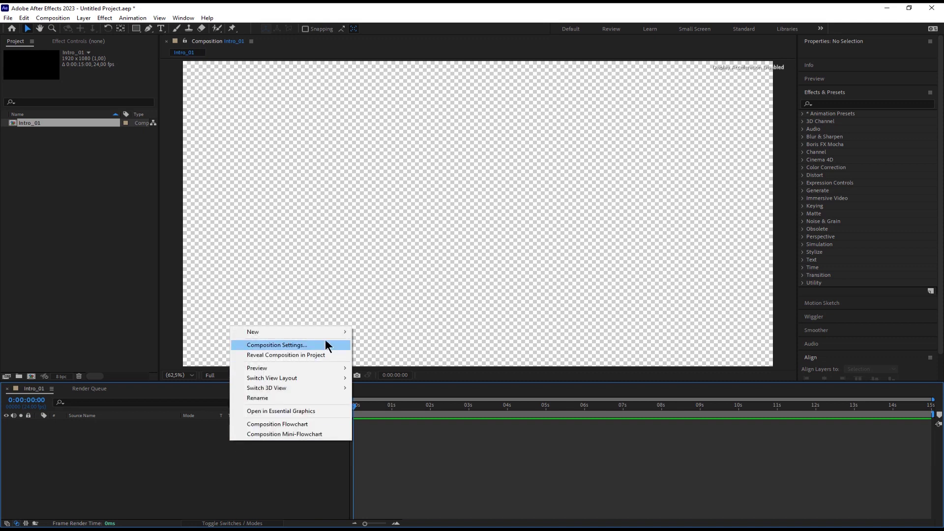
mouse_move(343, 334)
left_click(188, 353)
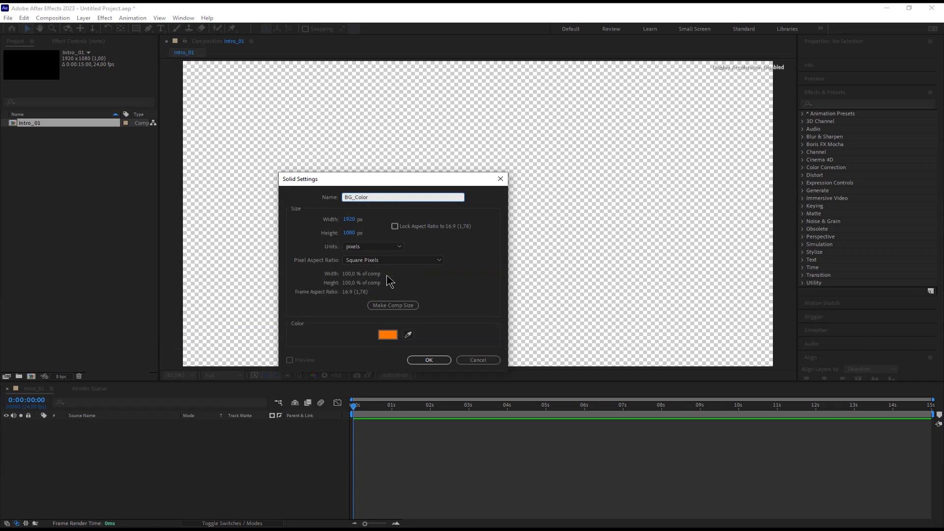
left_click(388, 335)
left_click_drag(777, 364, 777, 425)
left_click_drag(760, 319, 760, 354)
left_click(842, 321)
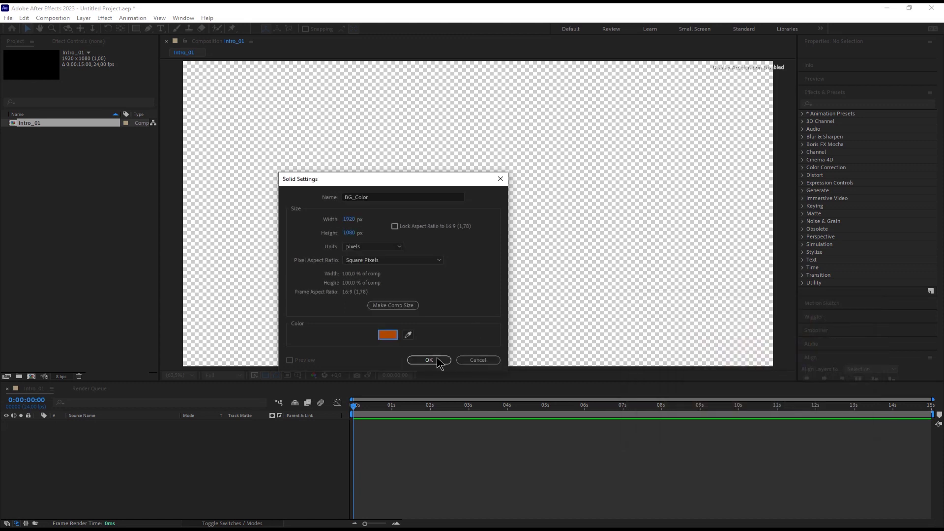
left_click(428, 360)
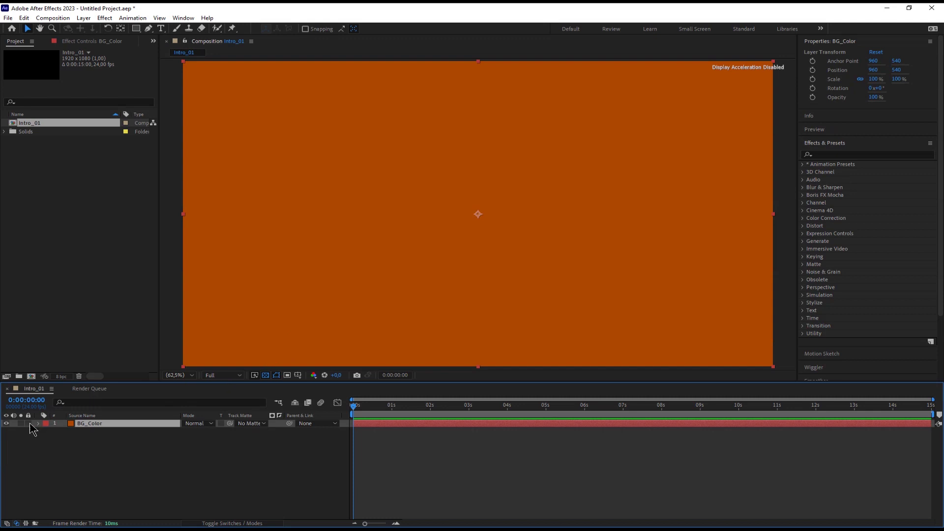
left_click(28, 423)
left_click(323, 252)
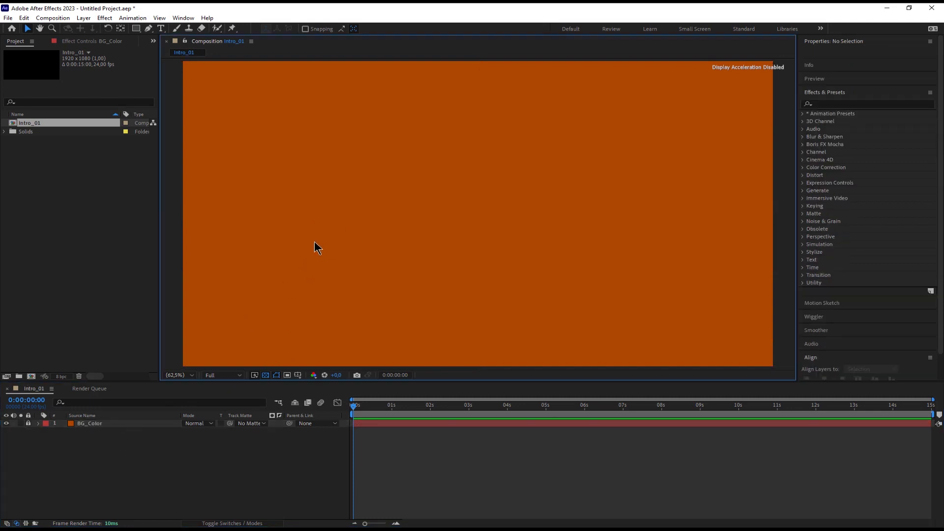
Draw a circle about 512 px in diameter near the middle of the composition and remove its fill
left_click_drag(137, 28, 196, 52)
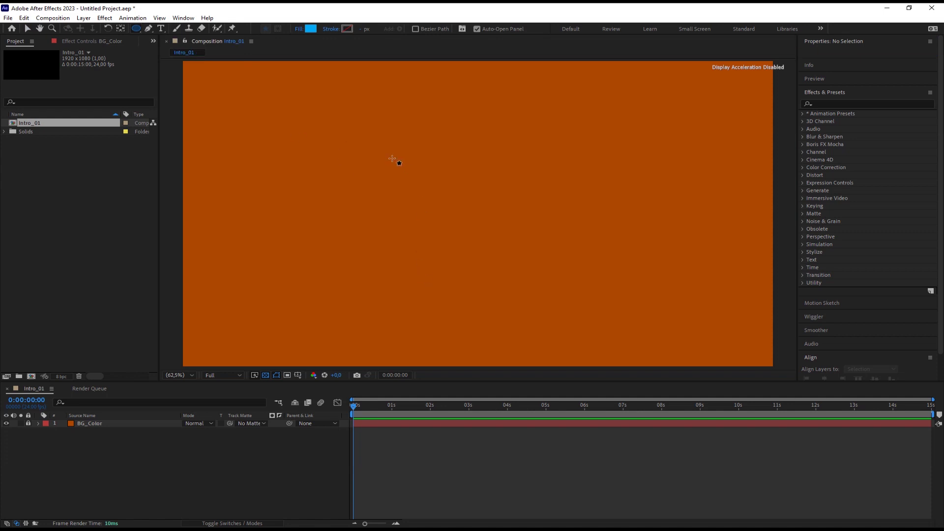
left_click_drag(388, 147, 545, 292)
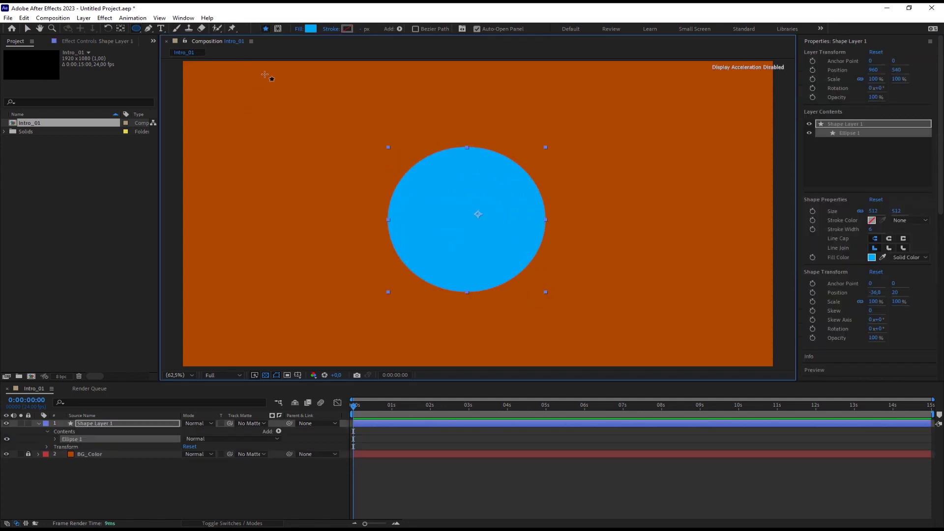
left_click(298, 29)
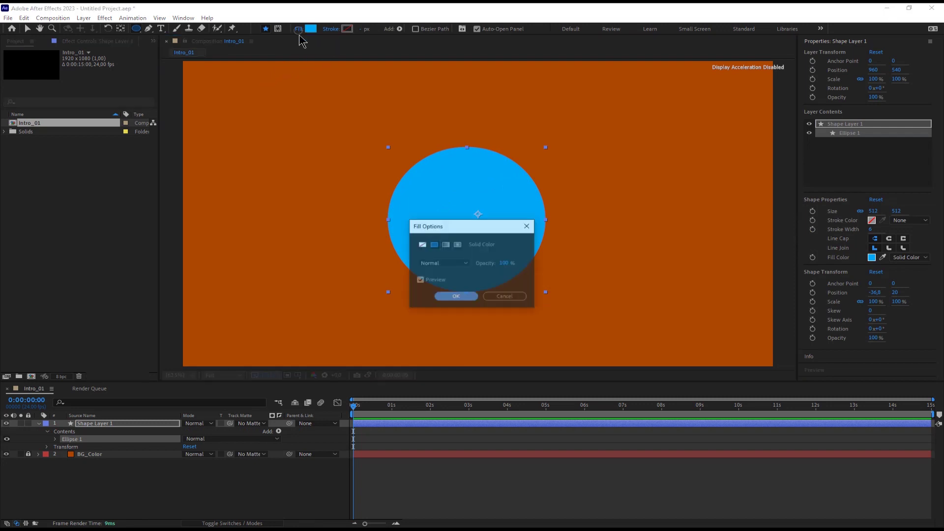
left_click(419, 244)
left_click(456, 295)
Give the circle a white stroke 11 px wide
left_click(347, 28)
left_click(645, 325)
left_click(831, 318)
left_click_drag(362, 29, 369, 43)
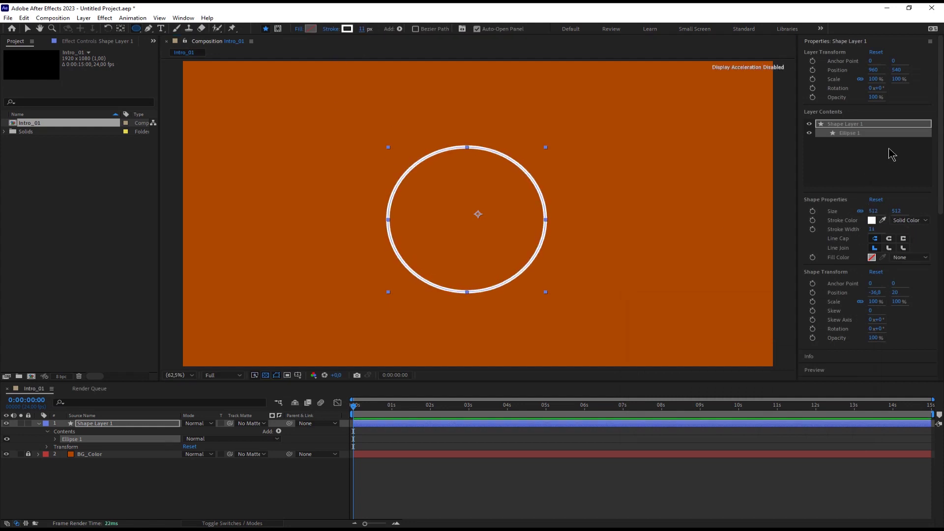
Centre the circle horizontally and vertically in the composition
scroll(844, 173, "down", 6)
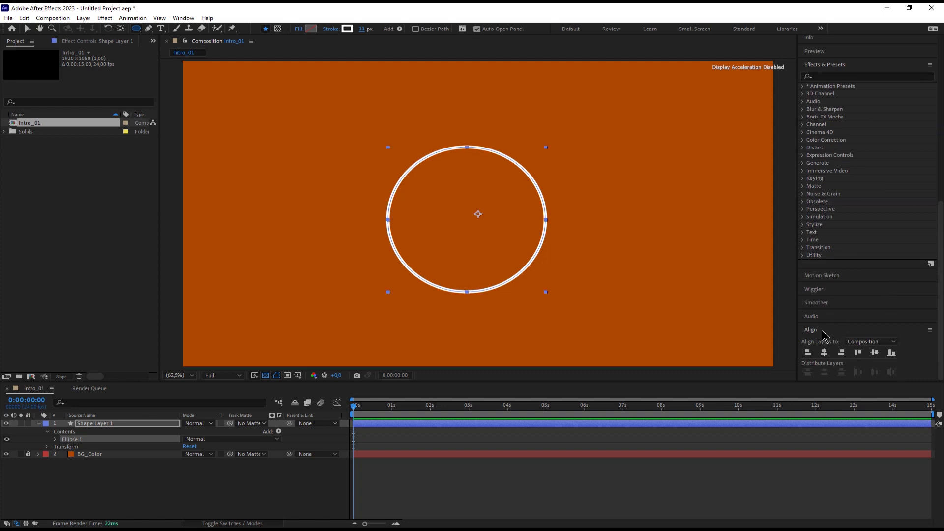
left_click(825, 353)
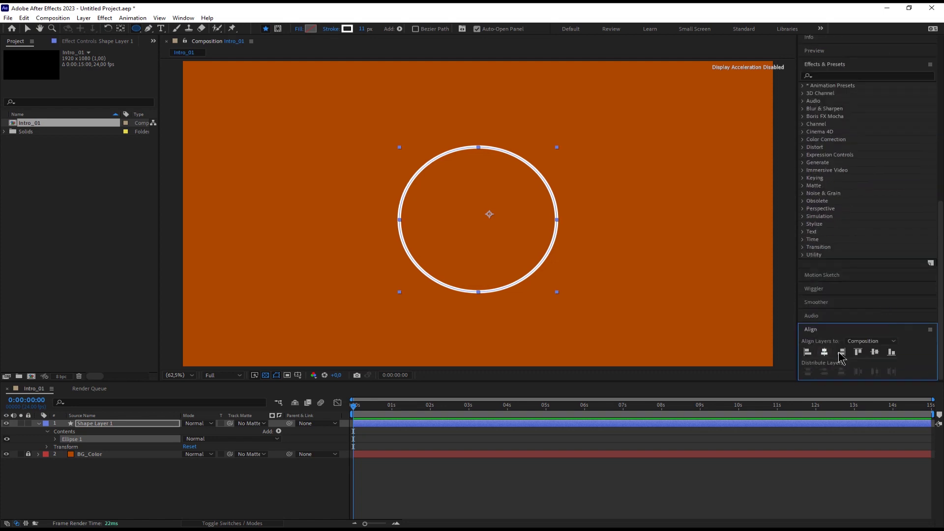
left_click(875, 352)
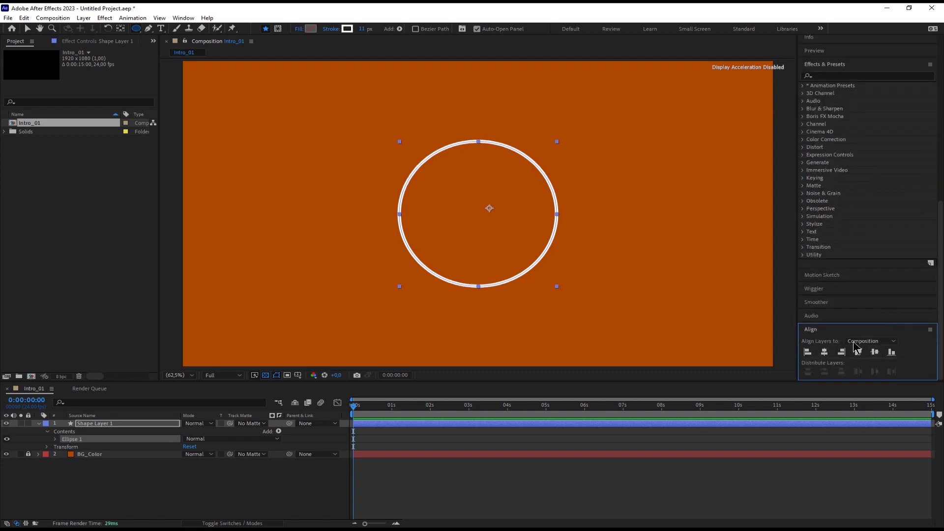
left_click(300, 475)
Add Trim Paths to the circle and keyframe its End from 0% at the start to 100% at about one second
left_click(278, 431)
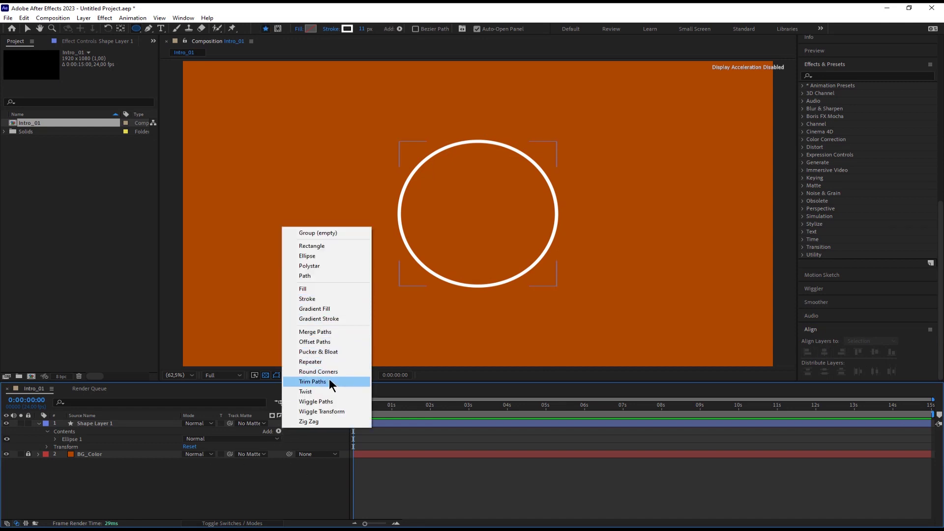
left_click(312, 382)
left_click(56, 447)
left_click_drag(193, 466, 70, 466)
left_click_drag(357, 411, 395, 407)
left_click_drag(190, 461, 356, 437)
Keyframe the Trim Paths Offset from the start up to 68x+0.0° at about one second and preview the animation
mouse_move(394, 407)
left_mouse_down()
mouse_move(340, 411)
mouse_move(392, 408)
left_mouse_up()
left_click(72, 470)
left_click_drag(186, 470, 199, 470)
key("space")
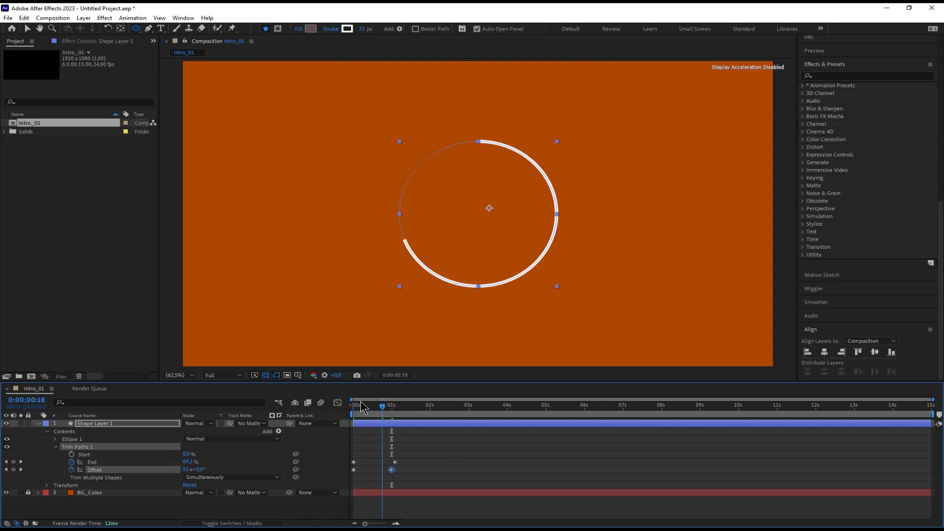
left_click(387, 406)
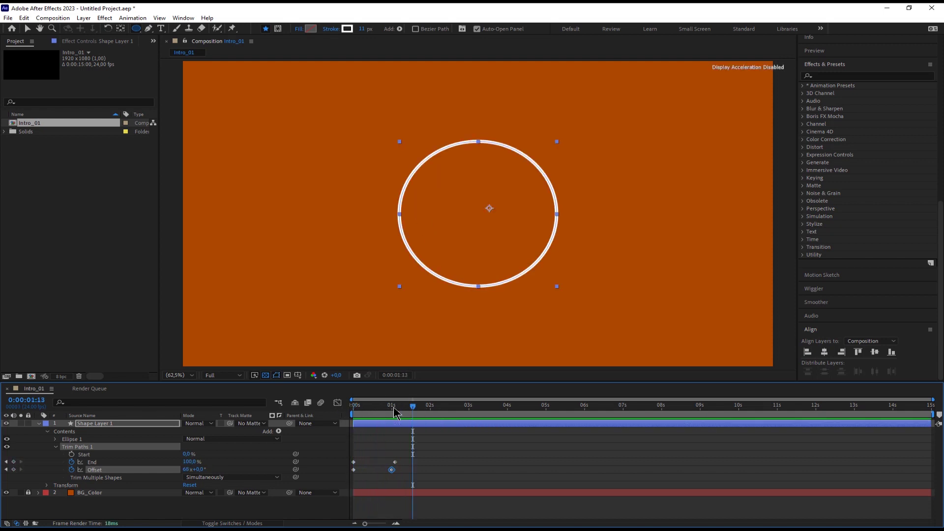
Duplicate the circle layer, scale the copy to 115% and centre it in the composition
left_click(40, 424)
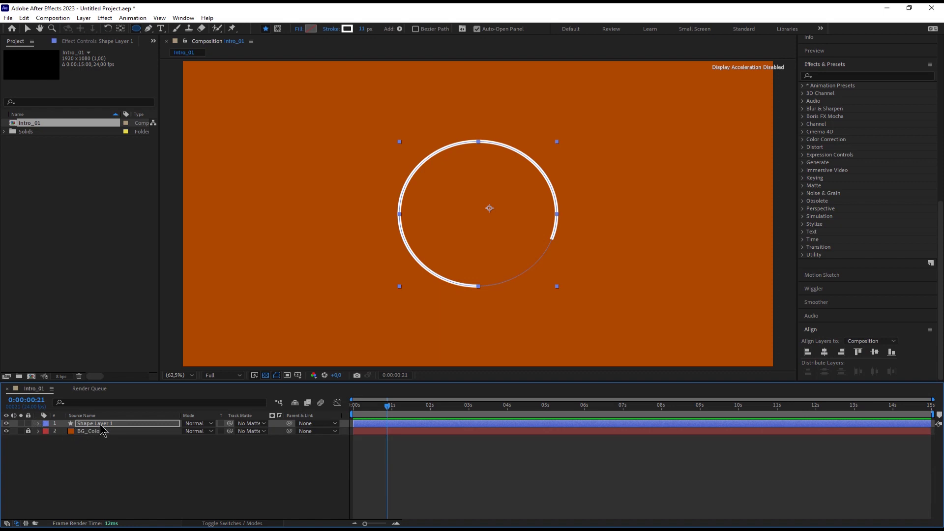
key("ctrl+d")
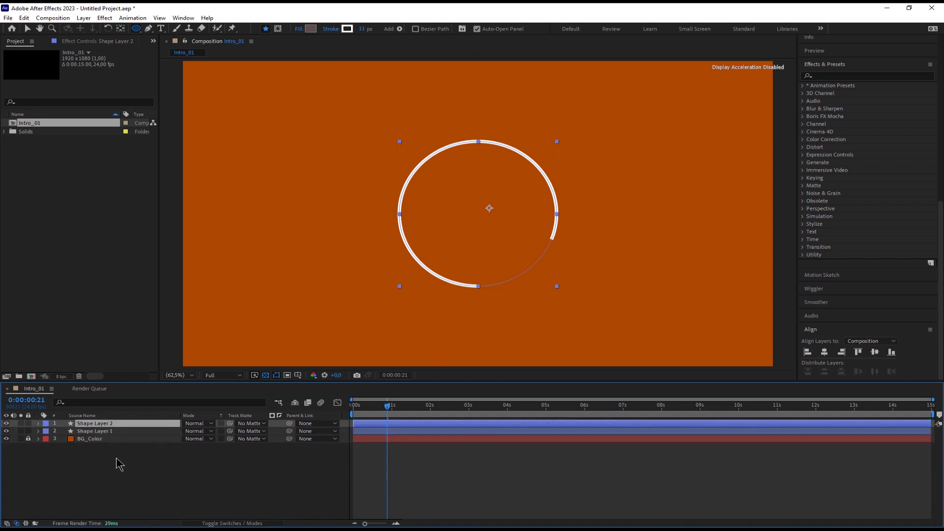
key("s")
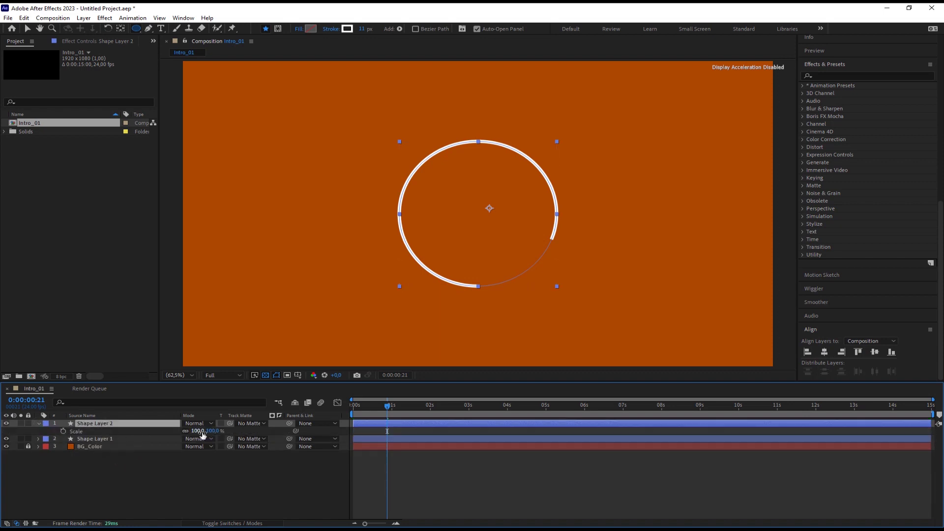
left_click_drag(201, 430, 206, 431)
left_click(824, 353)
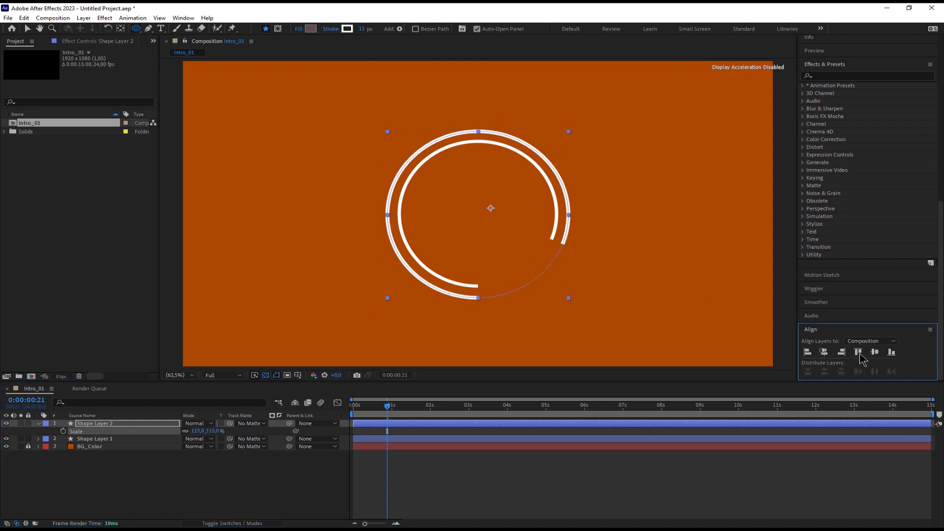
left_click(876, 353)
Shift the larger circle's layer slightly earlier in the timeline and preview the two rings
left_click_drag(387, 407, 335, 401)
key("space")
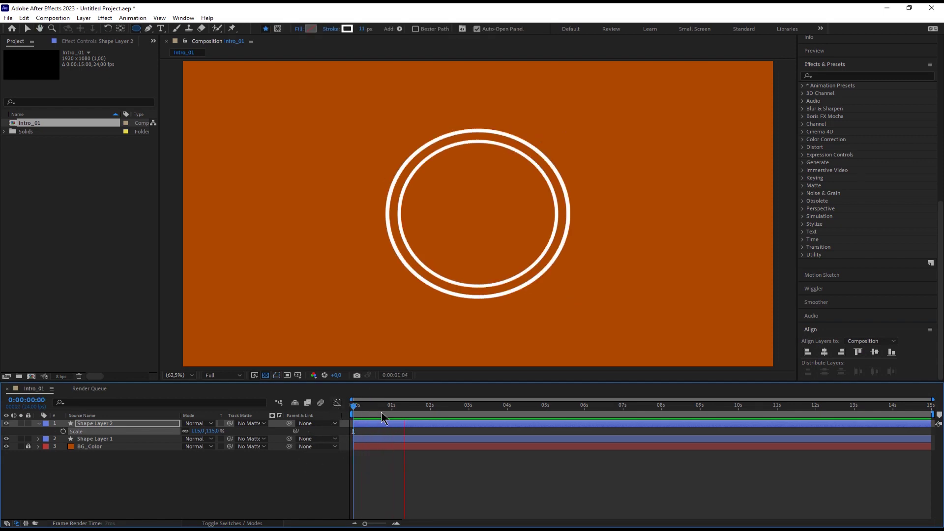
mouse_move(386, 408)
left_mouse_down()
mouse_move(371, 409)
mouse_move(375, 426)
mouse_move(389, 425)
mouse_move(326, 439)
left_mouse_up()
left_click(319, 474)
key("space")
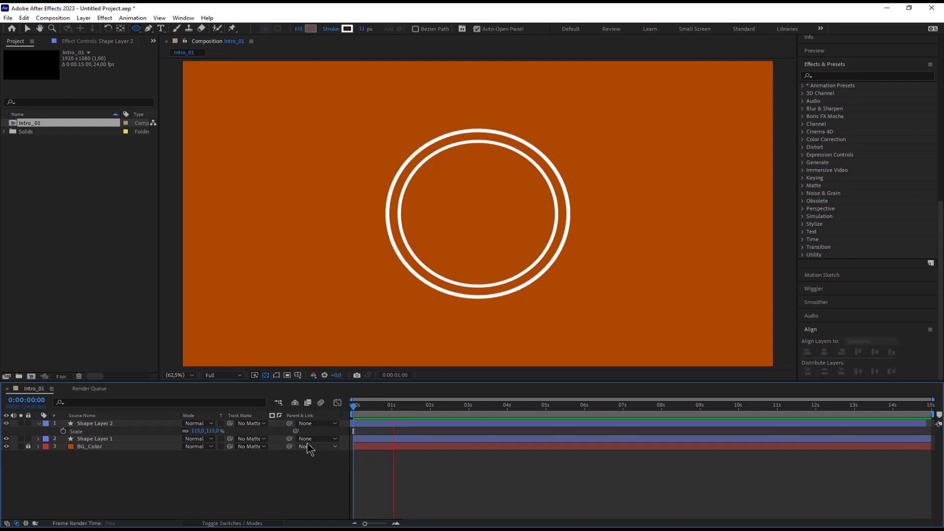
Move the current time to 0:00:01:08, lock both circle layers and collapse their properties
left_click_drag(363, 403, 405, 406)
left_click_drag(28, 423, 28, 439)
left_click(39, 424)
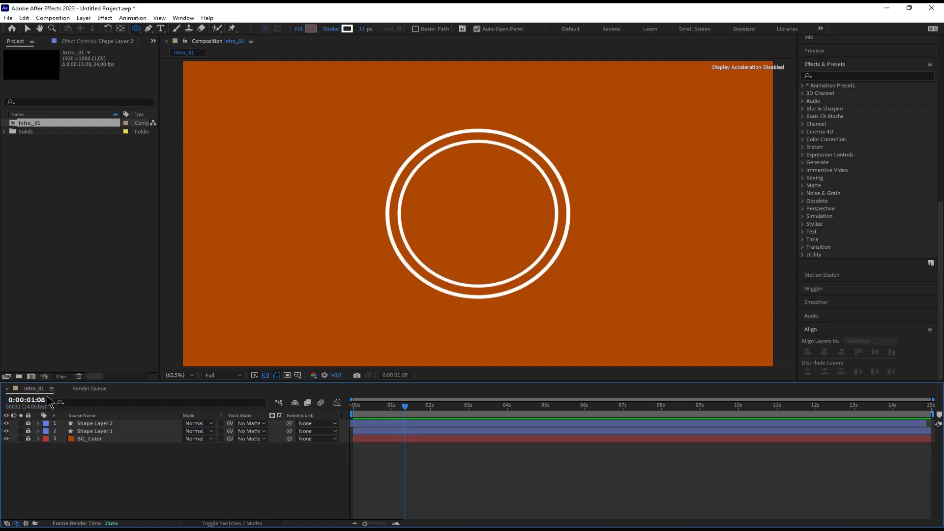
Add the text "BM" inside the circles, enlarge it and colour it white
left_click(161, 31)
left_click(432, 222)
type("BM")
key("Escape")
key("v")
left_click_drag(831, 150, 885, 152)
left_click(831, 173)
left_click(637, 319)
left_click(849, 308)
Centre the BM text horizontally and vertically in the composition
scroll(851, 236, "down", 5)
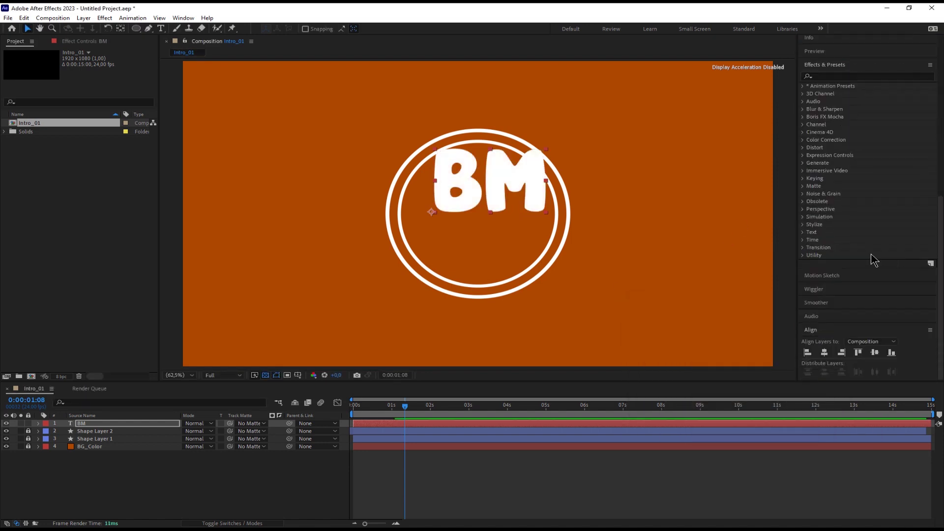
left_click(825, 352)
left_click(875, 352)
left_click(313, 485)
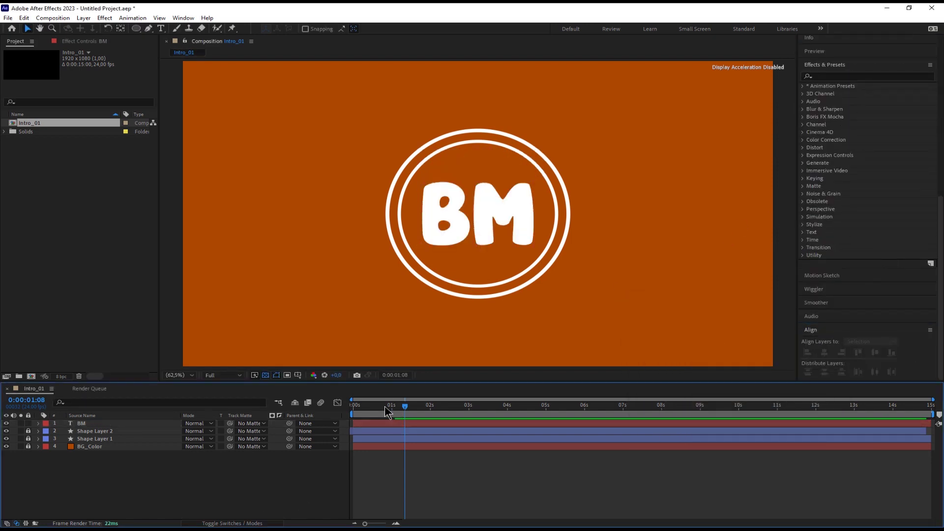
Keyframe the BM text's opacity from 0% at 0:00:01:05 to 100% at about 1.6 seconds
left_click_drag(385, 408, 340, 404)
key("space")
left_click_drag(400, 408, 416, 431)
left_click(81, 424)
key("t")
left_click(63, 431)
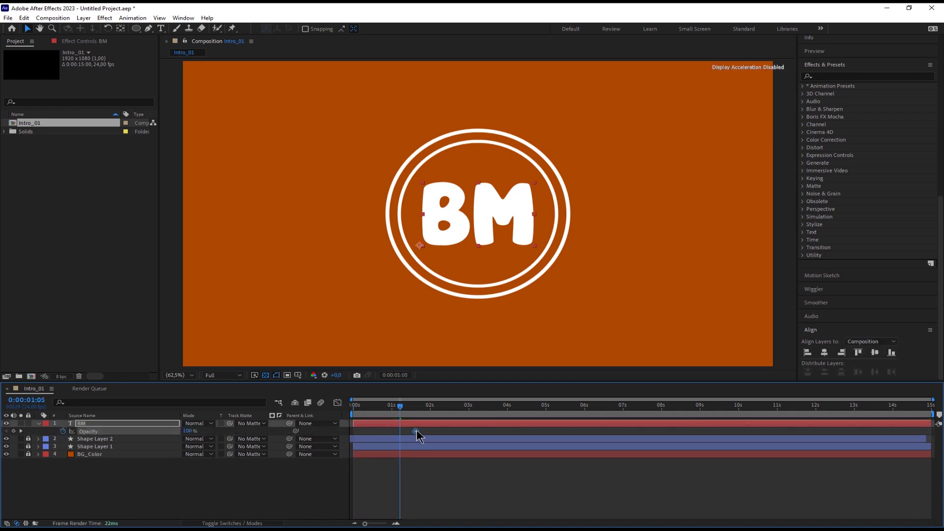
left_click_drag(168, 429, 119, 428)
left_click(313, 484)
Preview the logo animation with the text fade-in, and collapse and lock the BM layer
left_click_drag(400, 407, 344, 409)
key("space")
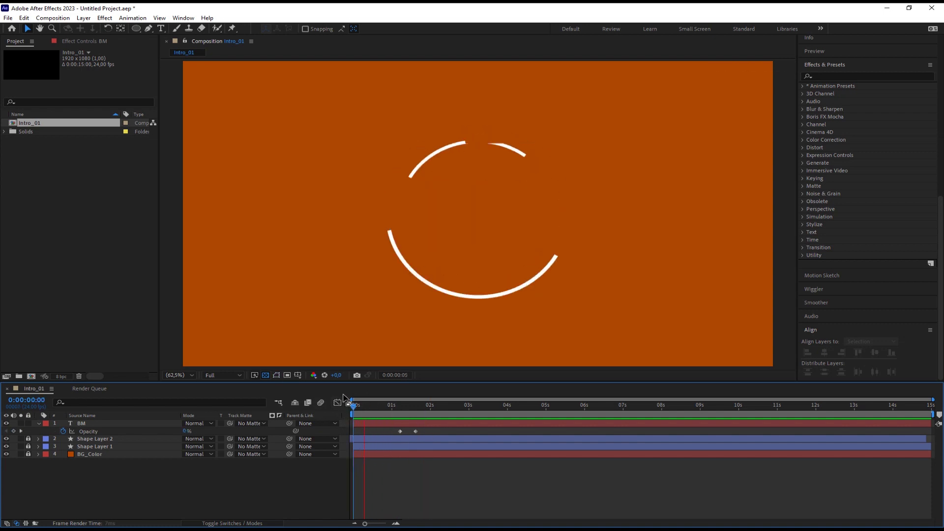
key("space")
left_click(39, 424)
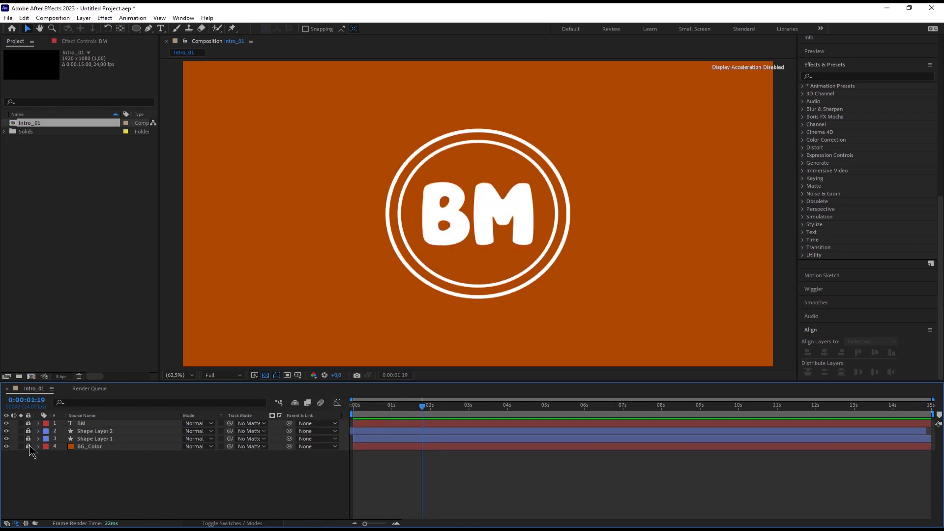
Find the Gradient Ramp effect with "ramp" and apply it to the unlocked BG_Color layer
left_click(833, 77)
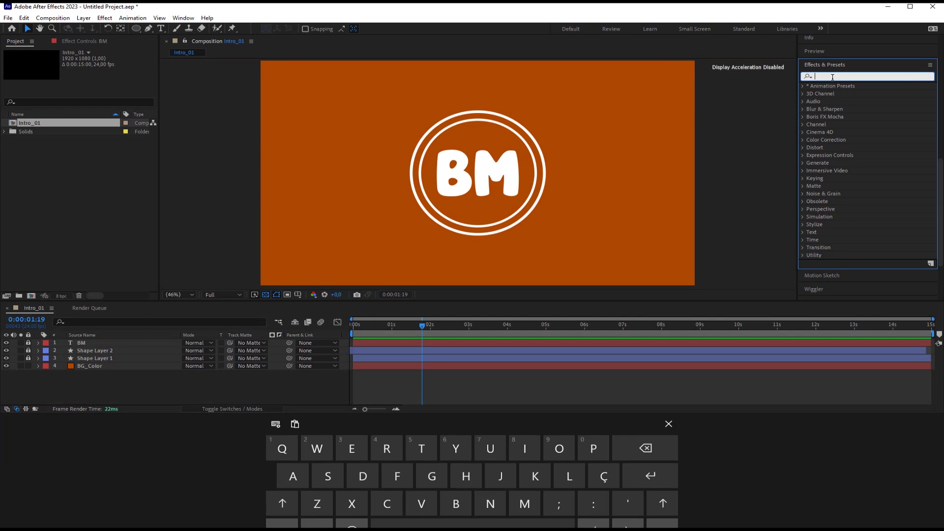
type("ramp")
left_click_drag(858, 259, 143, 446)
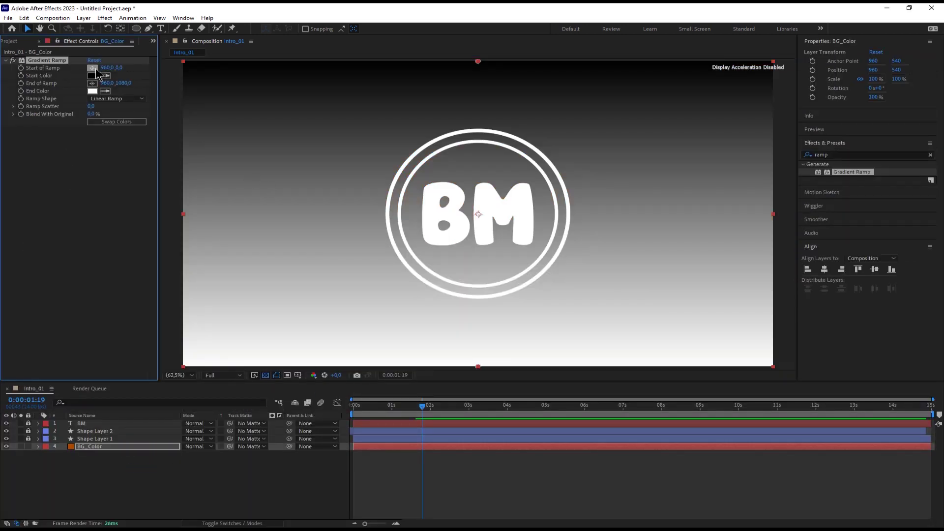
Set the Gradient Ramp's start color to magenta and its end color to red
left_click(94, 77)
left_click_drag(771, 380, 762, 318)
left_click(846, 320)
left_click(92, 91)
left_click(761, 319)
left_click(847, 321)
Make the gradient run horizontally, with Start of Ramp at about -17.6, 537.6 and End of Ramp at about 1932, 550.4
left_click(93, 68)
left_click(97, 167)
left_click_drag(414, 407, 432, 406)
left_click(94, 69)
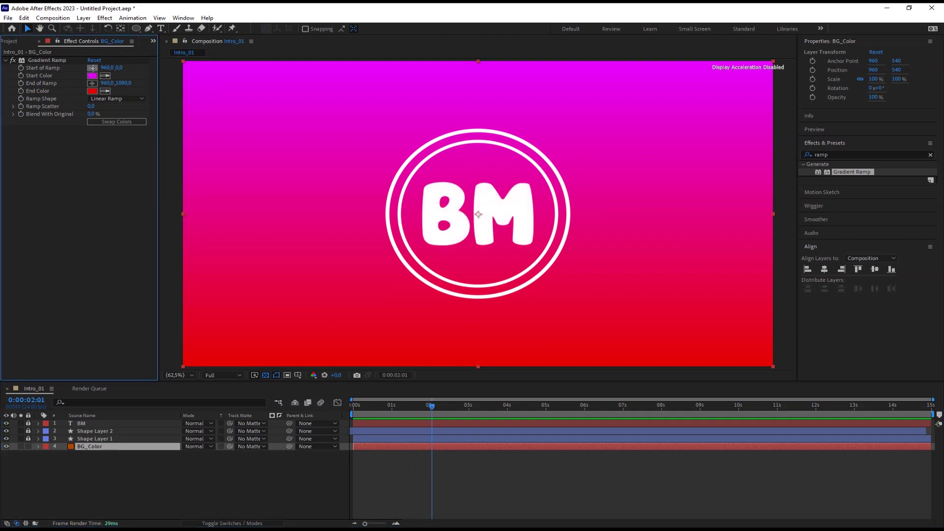
left_click(93, 67)
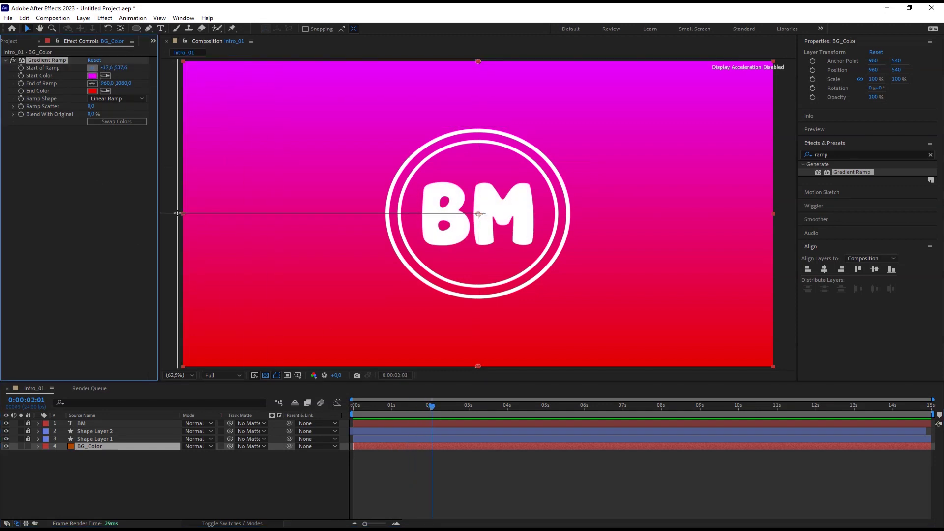
left_click(177, 214)
left_click(93, 83)
left_click(777, 216)
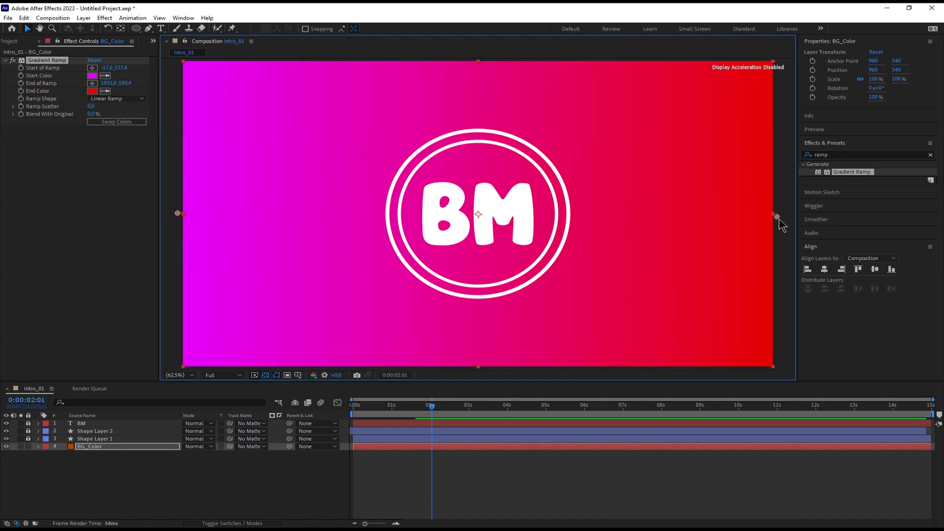
Deselect the BG_Color layer and preview the animation over the gradient background from the beginning
left_click(260, 475)
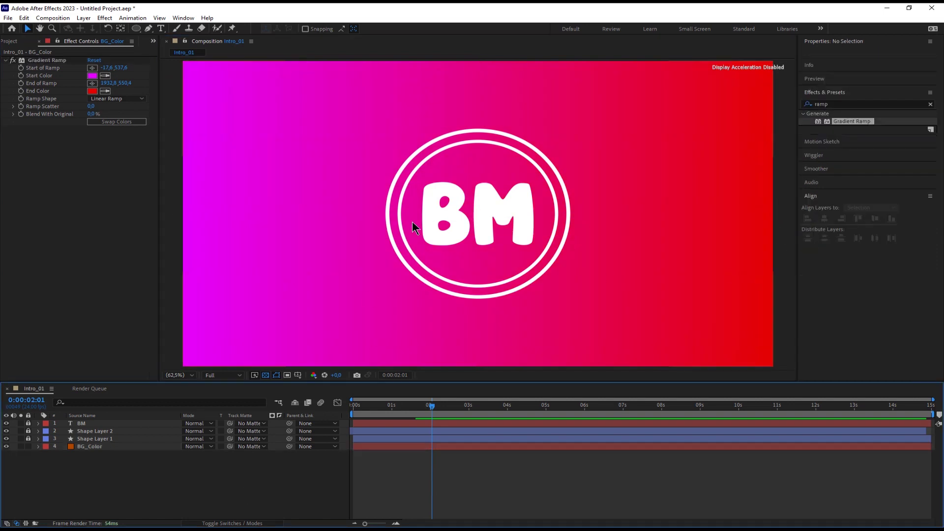
left_click_drag(423, 406, 351, 406)
key("space")
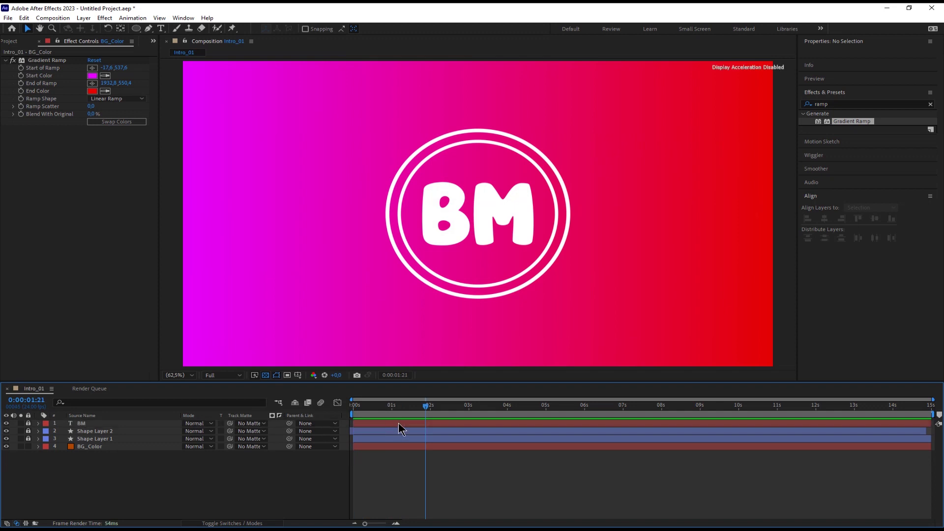
Reveal all keyframes and shift the BM layer earlier so its opacity fade starts at about 1 second, previewing the timing
key("u")
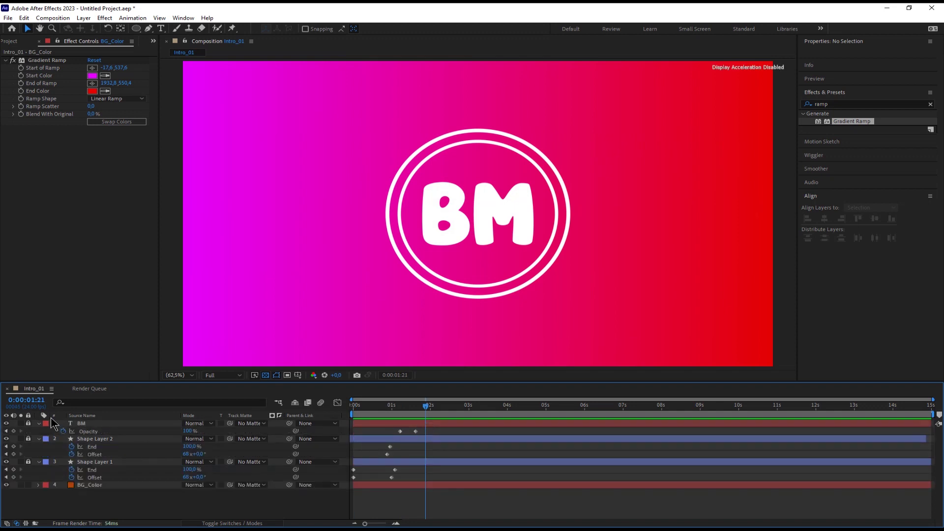
left_click_drag(458, 424, 448, 424)
key("Home")
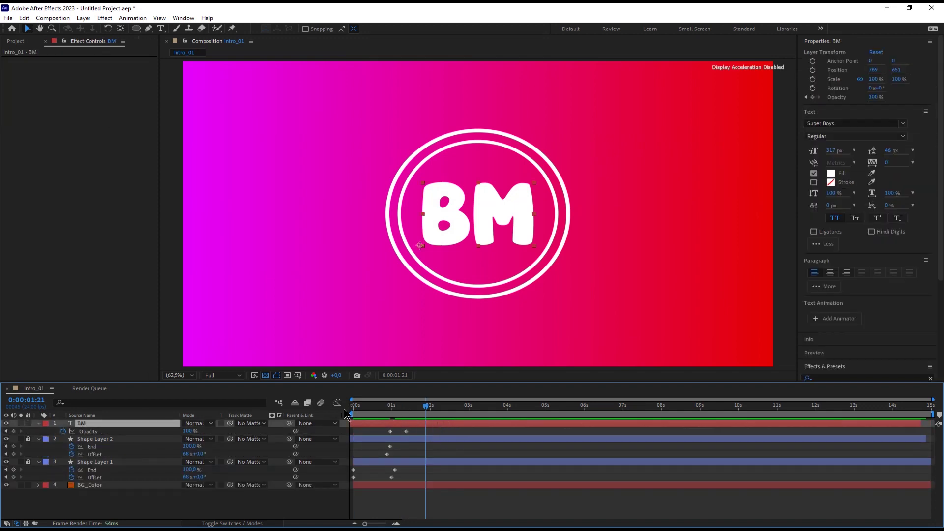
key("space")
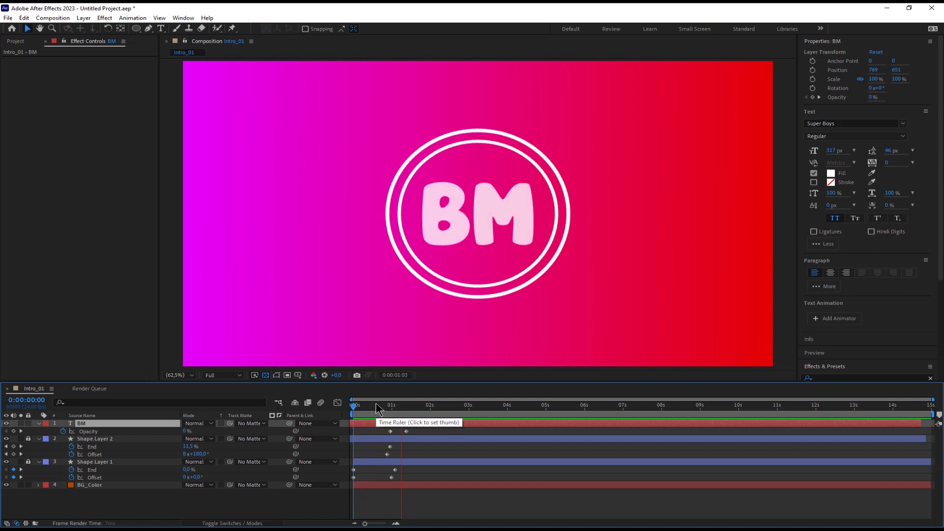
key("space")
Unlock Shape Layer 2 and shift it so it begins a few frames after Shape Layer 1, previewing the staggered circles
left_click(372, 407)
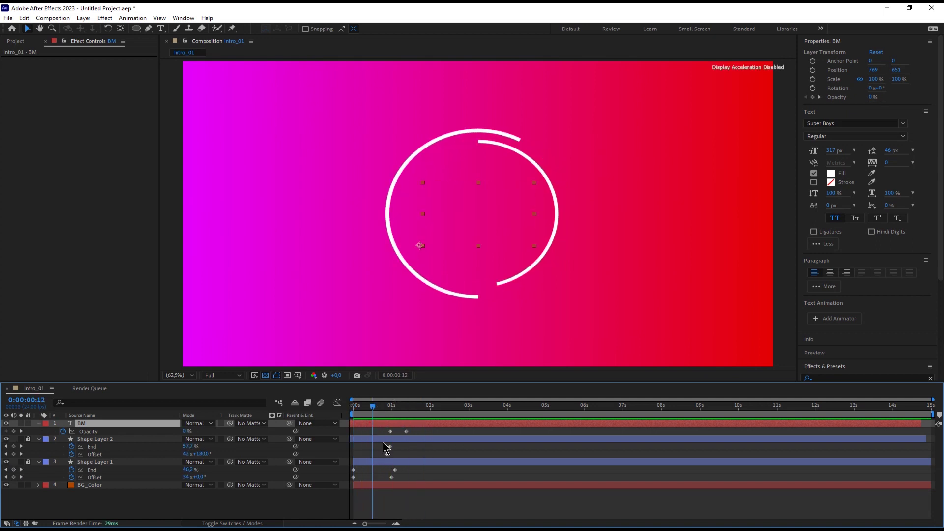
left_click(383, 440)
left_click(28, 440)
mouse_move(399, 439)
left_mouse_down()
mouse_move(412, 438)
mouse_move(395, 446)
mouse_move(392, 430)
left_mouse_up()
key("Home")
left_click(312, 499)
key("space")
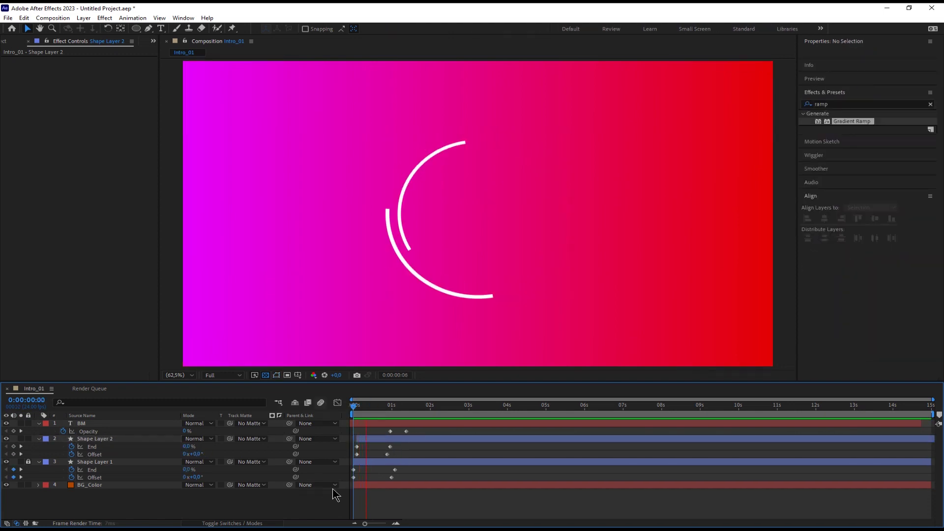
Find the Glow effect with "glow" and apply it to Shape Layer 2 with threshold 80%, radius 57 and intensity 1.7
left_click(427, 406)
left_click(426, 439)
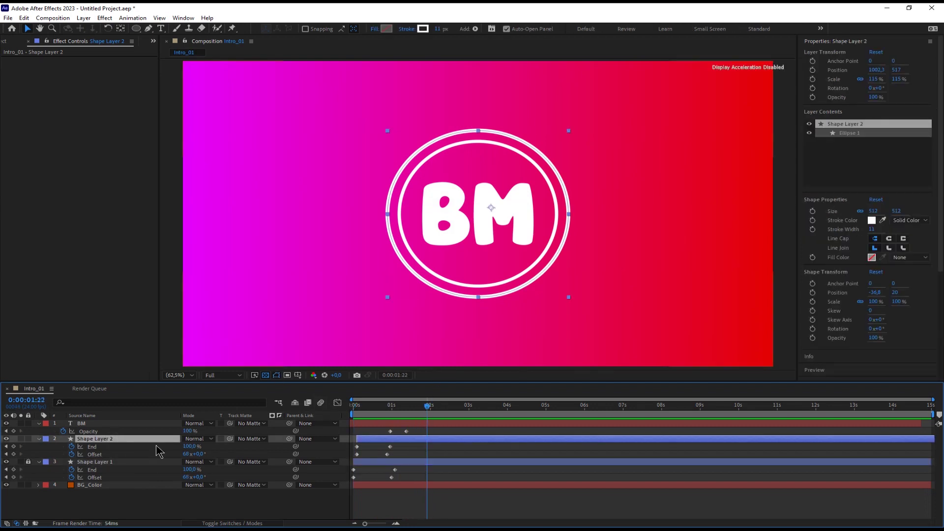
left_click(129, 462, "shift")
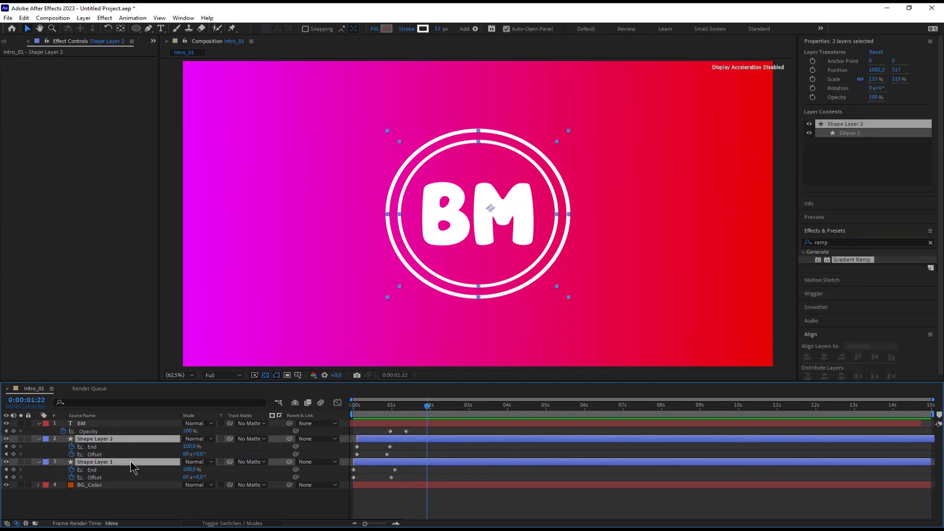
left_click(835, 241)
type("glow")
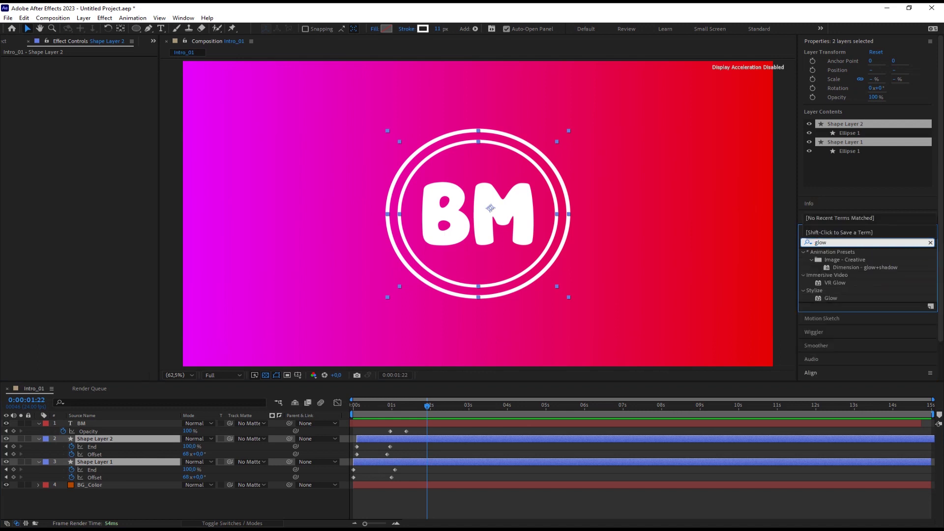
left_click_drag(829, 298, 130, 439)
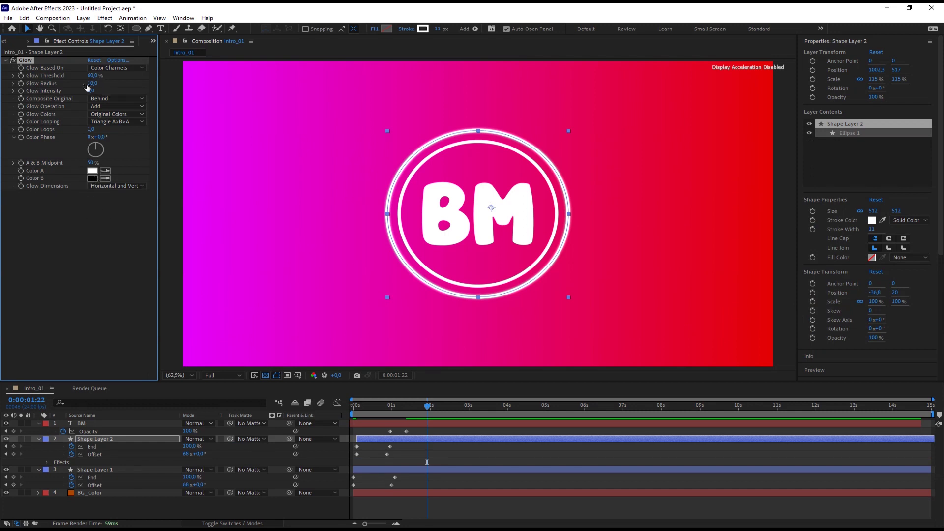
left_click_drag(104, 76, 126, 91)
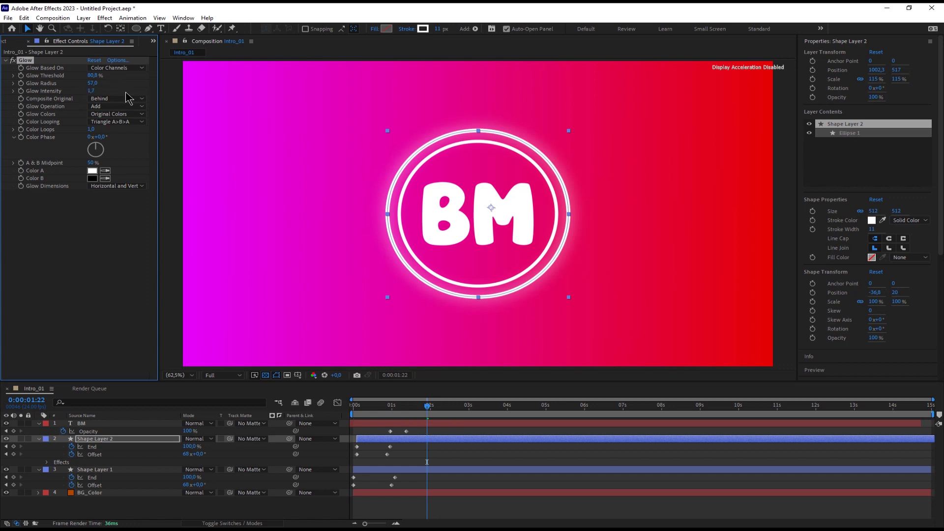
Copy Shape Layer 2's Glow effect onto Shape Layer 1 and preview the glowing circles from the start
left_click(128, 470)
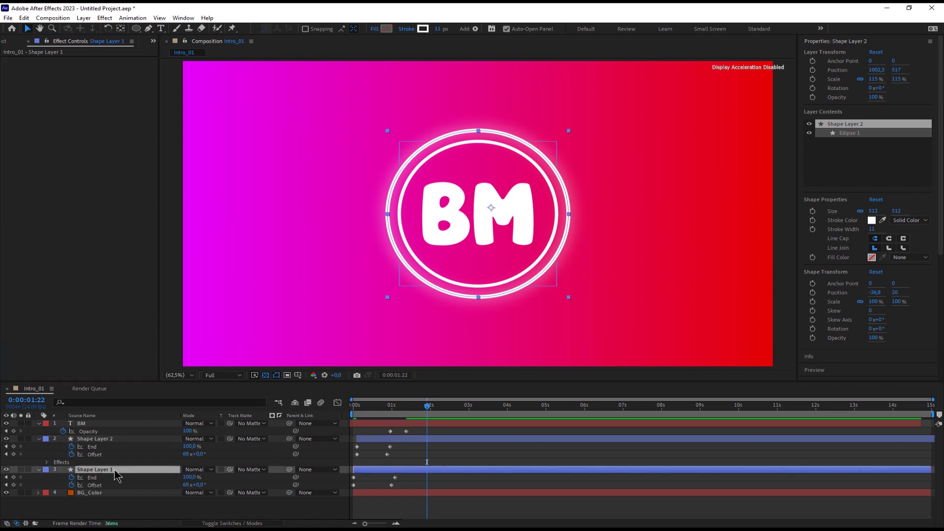
key("ctrl+v")
left_click(249, 513)
left_click_drag(428, 407, 298, 405)
key("space")
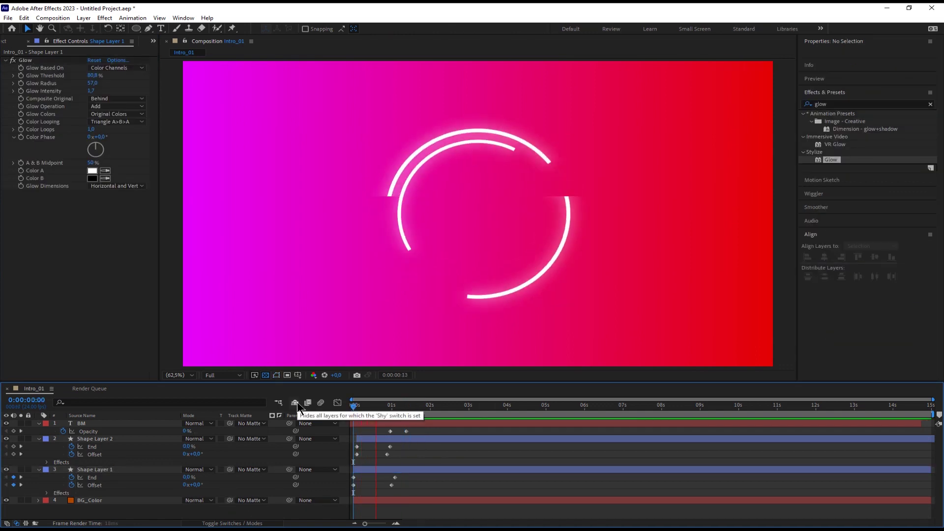
key("space")
Copy Shape Layer 2's Glow effect onto the BM layer and lower its threshold to 37.3% and radius to 8
left_click(408, 424)
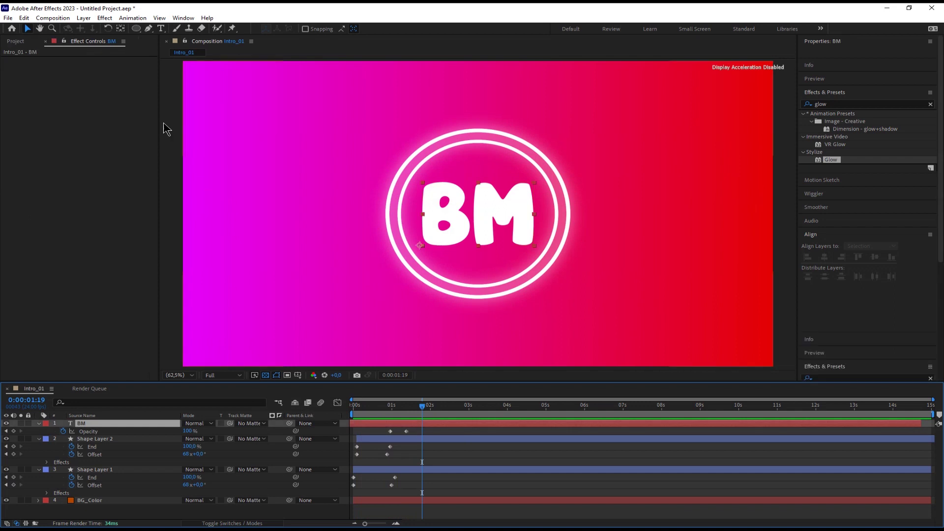
left_click(129, 439)
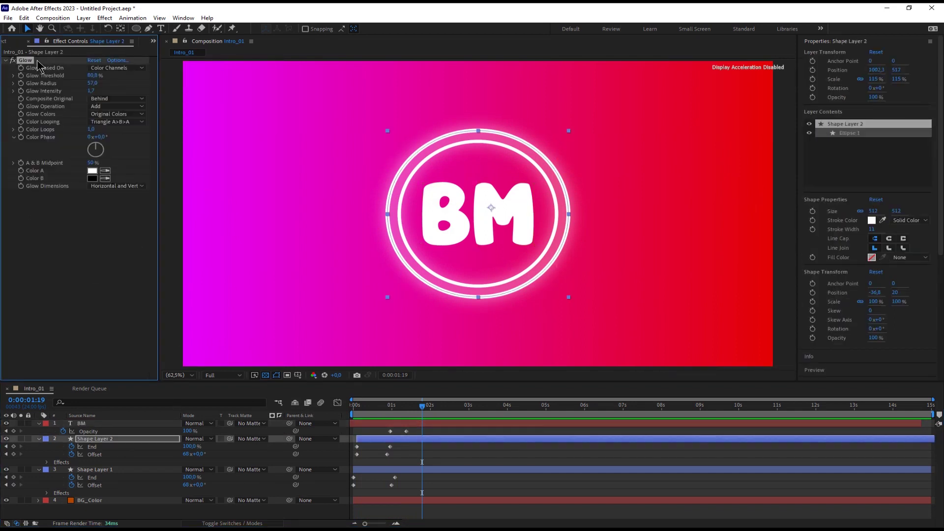
left_click(120, 423)
key("ctrl+v")
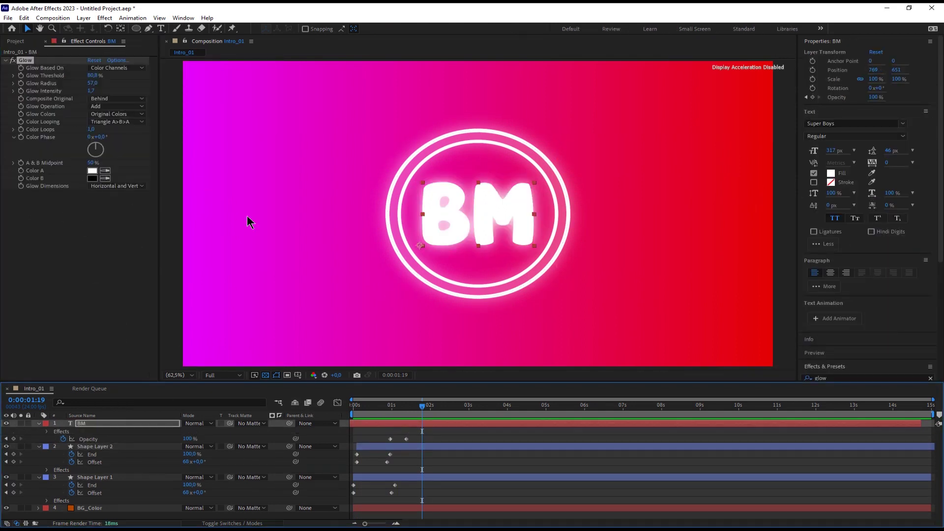
left_click_drag(89, 76, 57, 75)
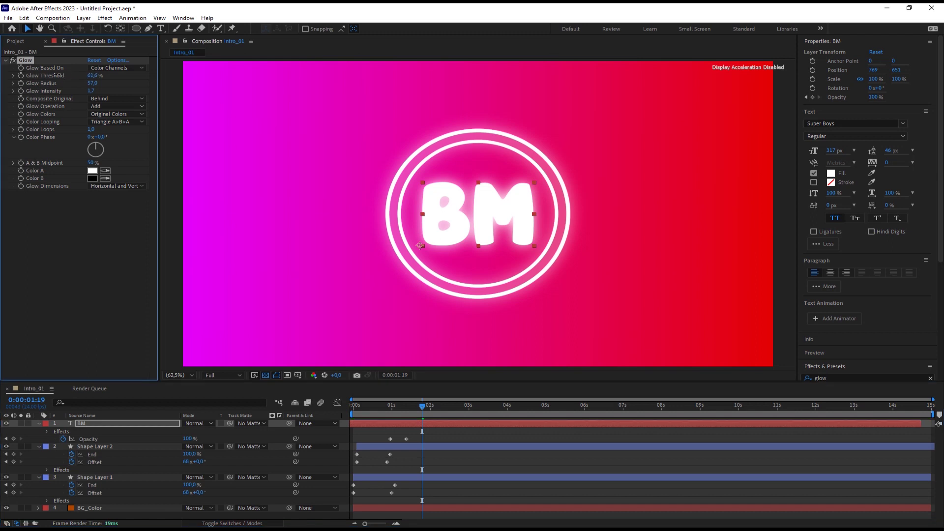
left_click_drag(95, 84, 72, 82)
Preview the complete logo animation with the glowing circles and BM text from the beginning
left_click_drag(422, 407, 340, 407)
key("space")
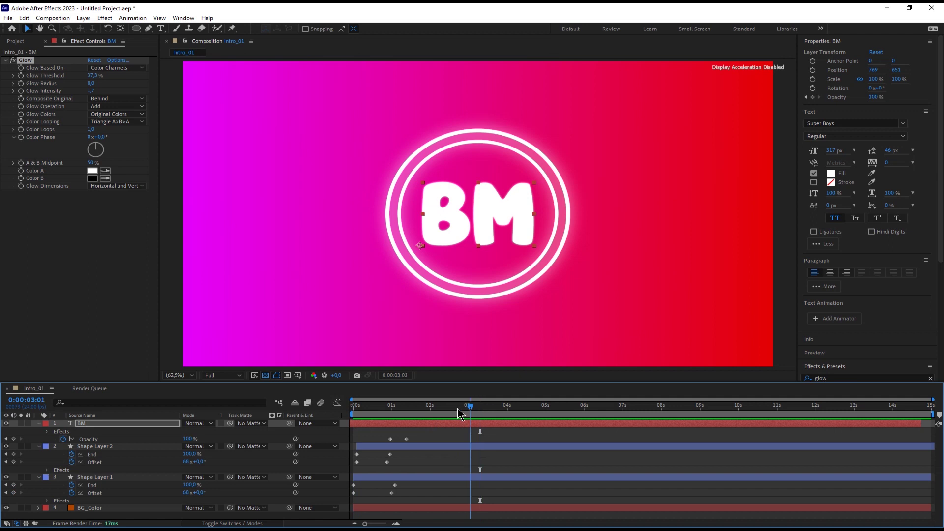
key("space")
key("space")
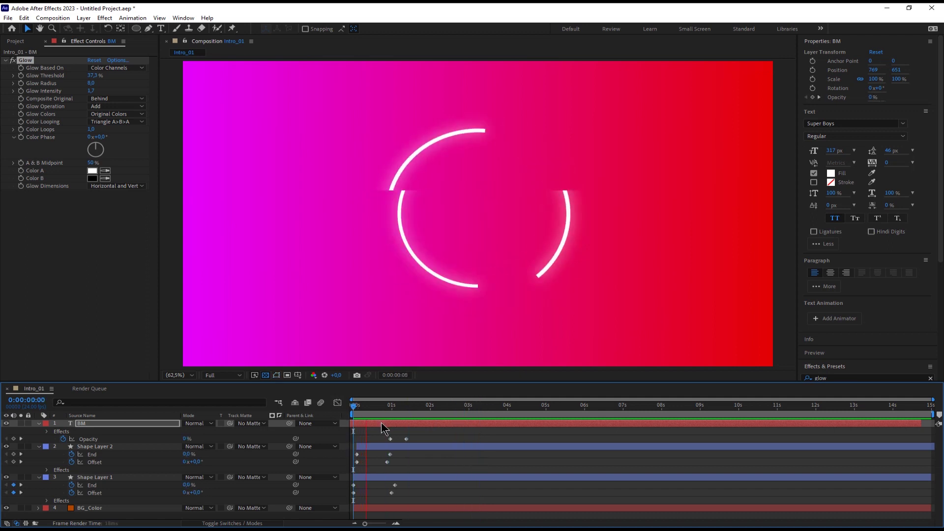
Shorten the work area so it ends at about 0:00:02:09, and preview the trimmed range
left_click(430, 406)
left_click_drag(431, 409, 446, 409)
mouse_move(938, 415)
left_mouse_down()
mouse_move(469, 416)
mouse_move(450, 426)
left_mouse_up()
key("Home")
key("space")
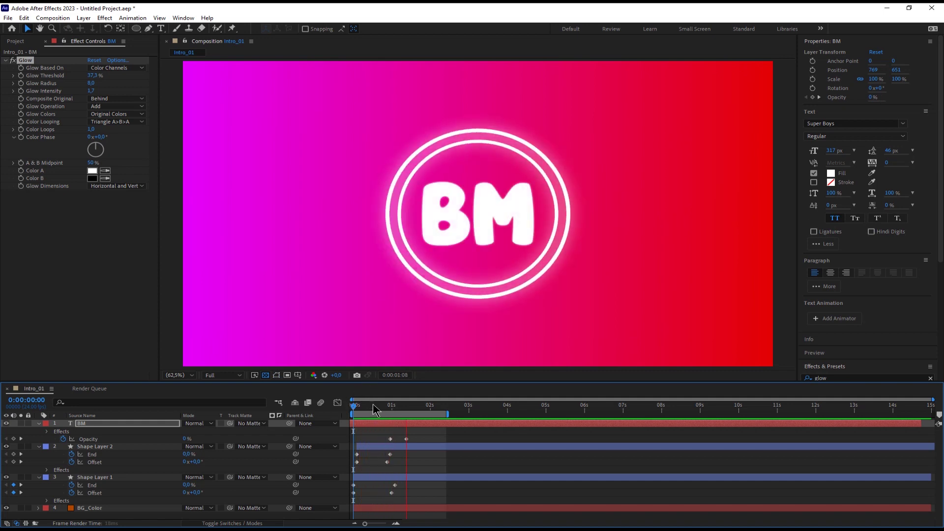
key("space")
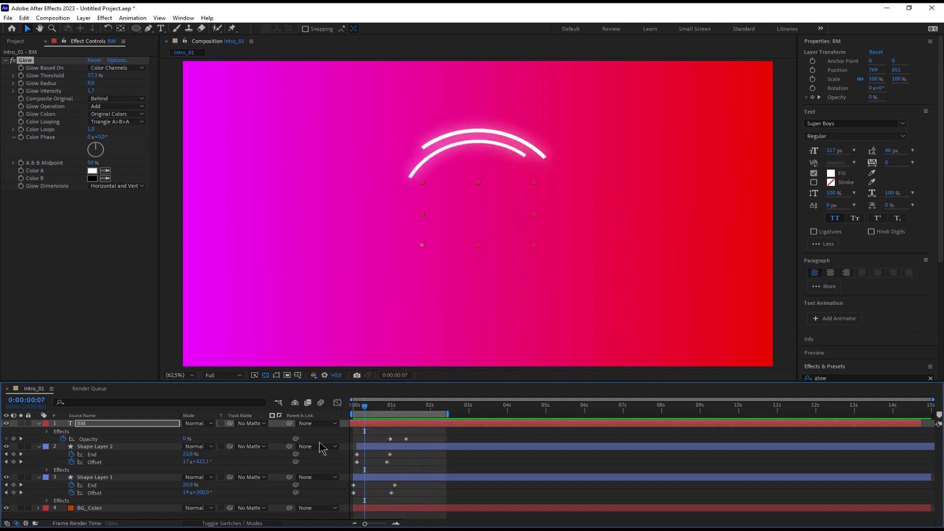
Collapse all layer properties and add the Intro_01 composition to the render queue
left_click(153, 515)
key("u")
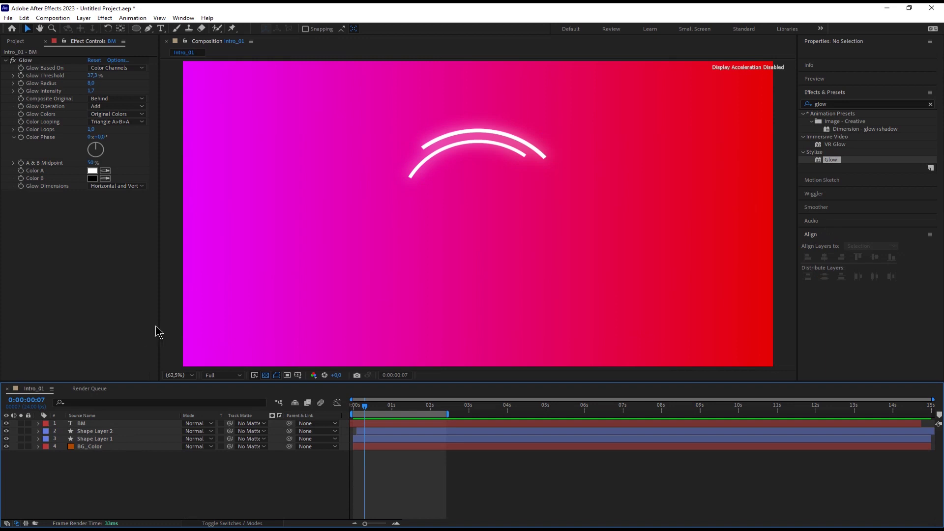
left_click(52, 18)
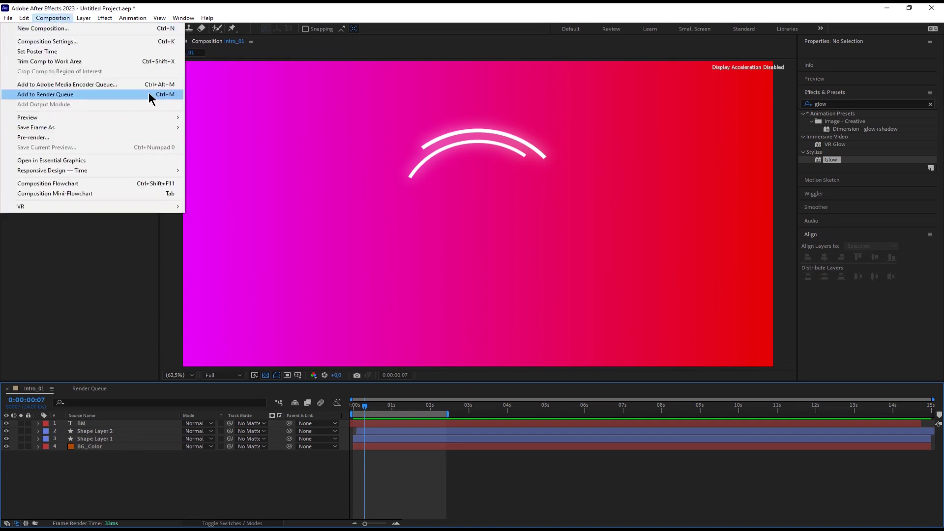
left_click(150, 95)
Render Intro_01's work area at Best quality and full resolution with H.264 output to a chosen file location
left_click(86, 436)
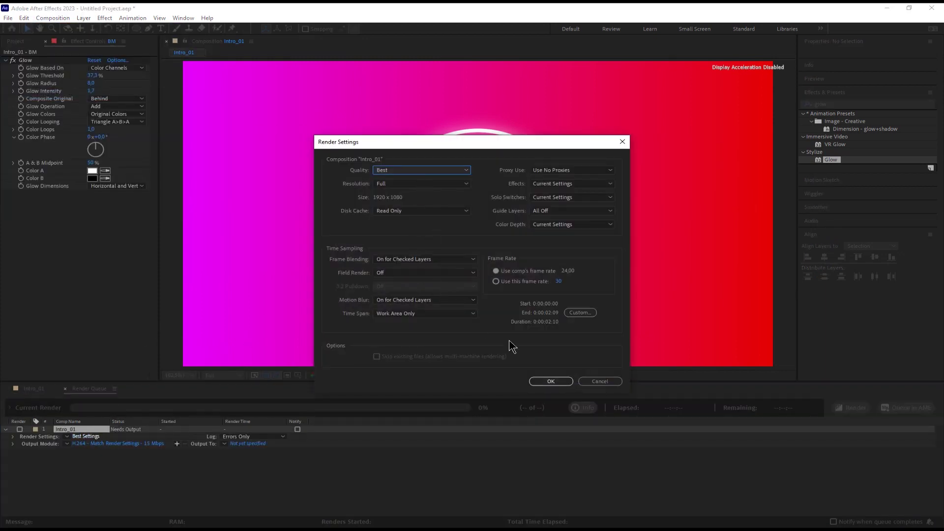
left_click(551, 382)
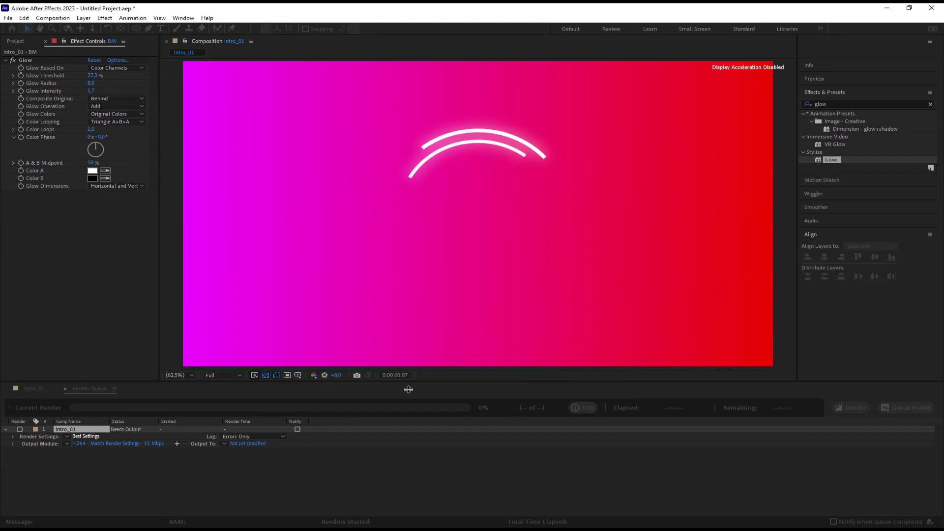
left_click(127, 444)
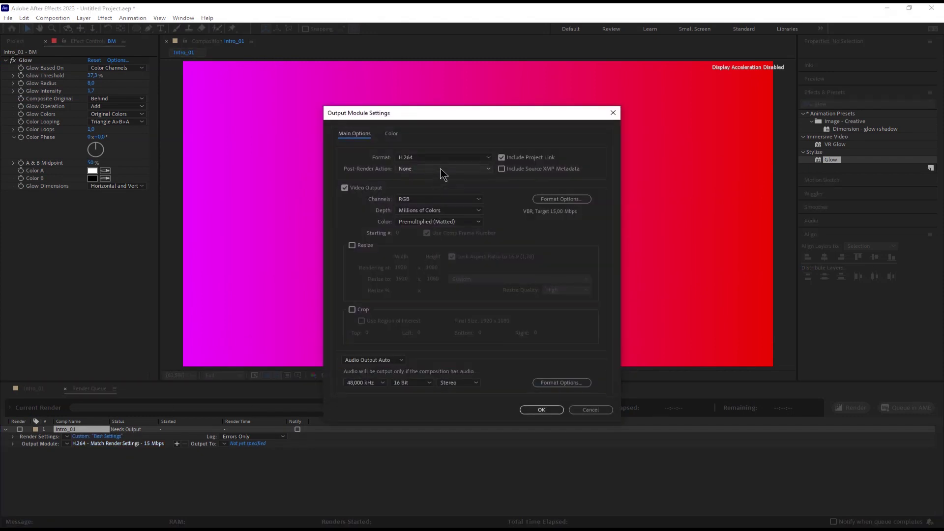
left_click(541, 410)
left_click(258, 446)
left_click(698, 295)
left_click(855, 410)
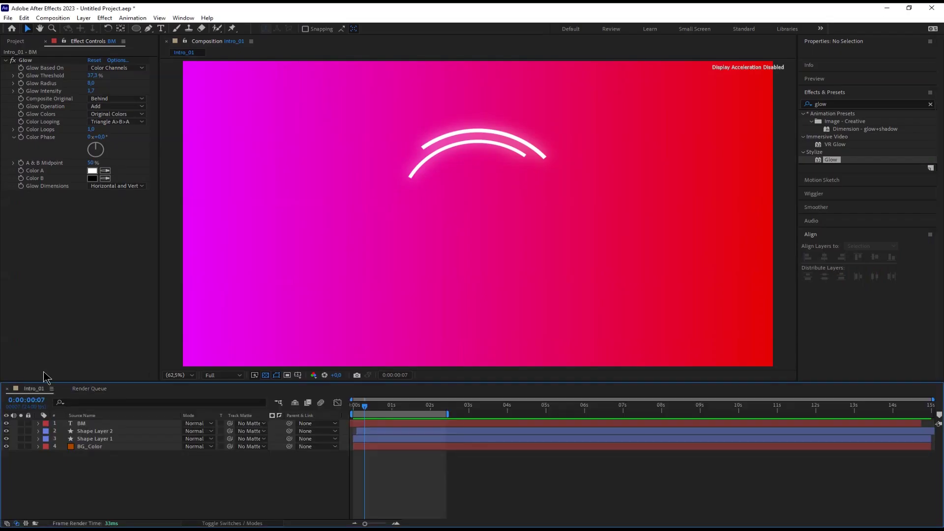
Create a vertical composition named Intro_Mobile, 1080 px wide and 1920 px high, with a duration of 0:00:02:09
left_click(437, 406)
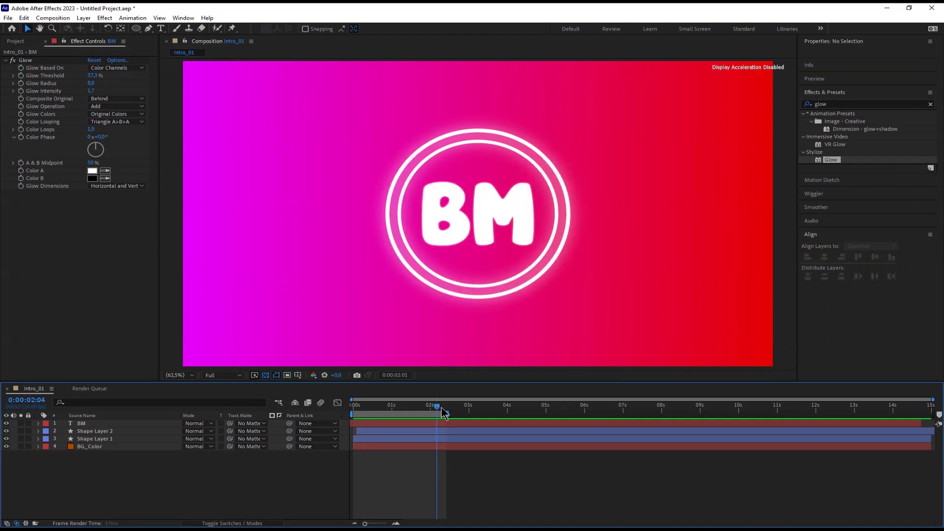
left_click(52, 17)
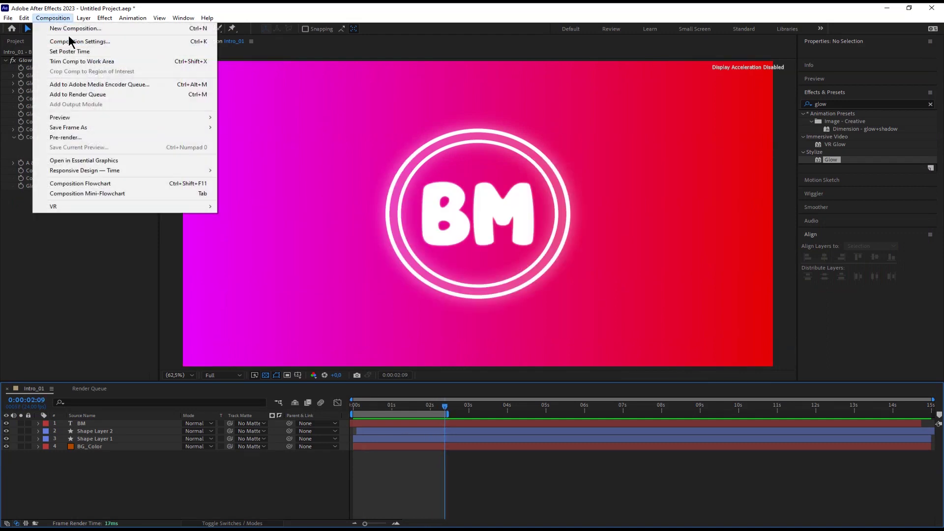
left_click(69, 27)
left_click(327, 305)
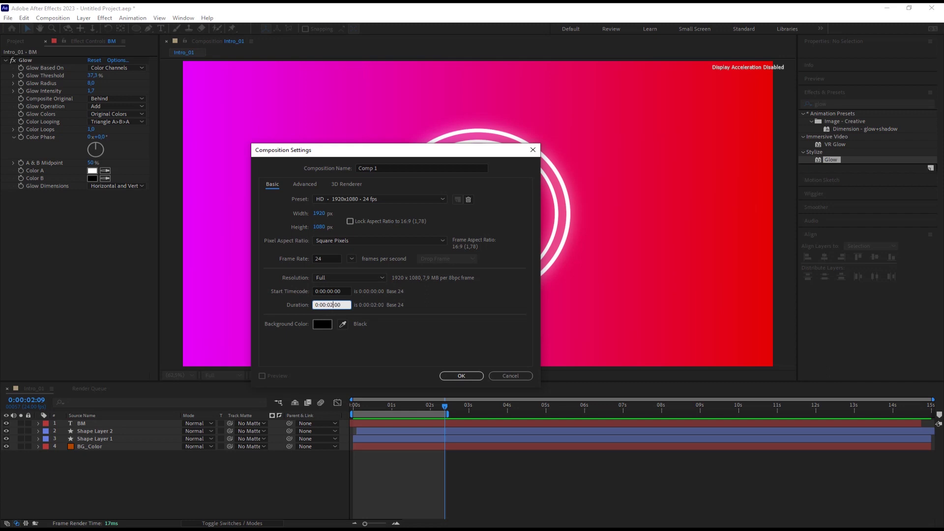
left_click(319, 213)
type("1080")
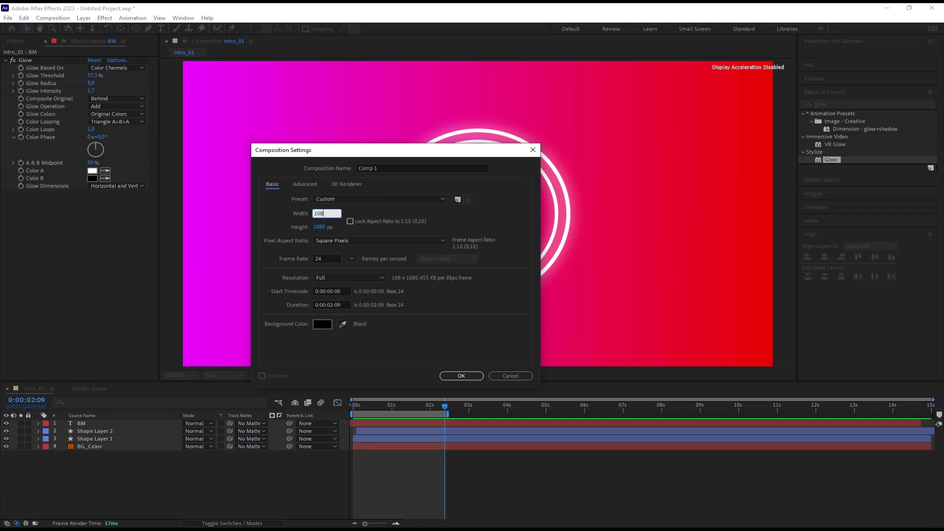
key("Tab")
type("1920")
left_click(354, 168)
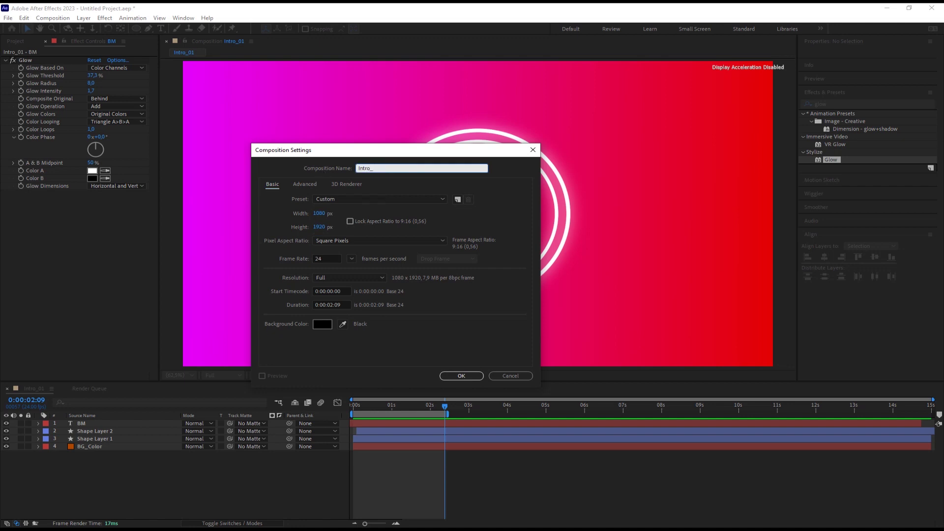
type("Intro_Mobile")
key("Return")
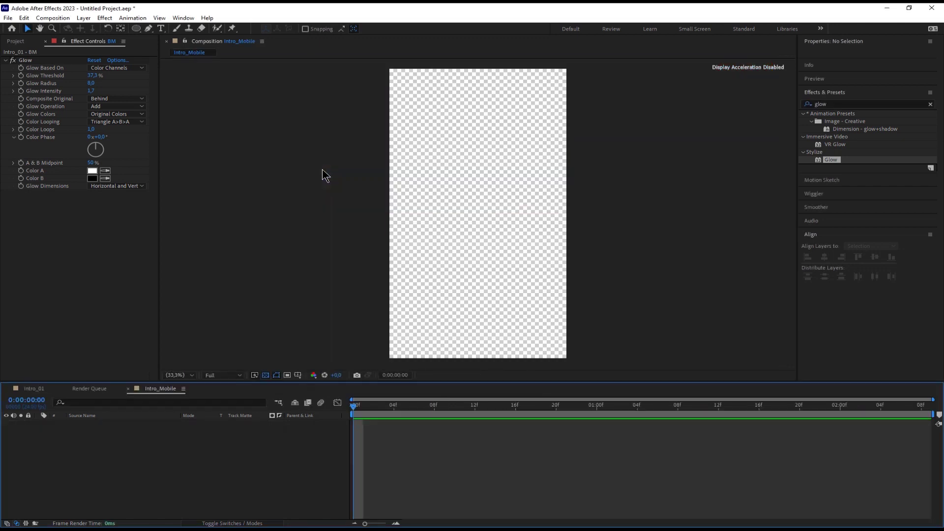
Place the Intro_01 composition as a layer in the Intro_Mobile timeline and preview it from the first frame
left_click(18, 41)
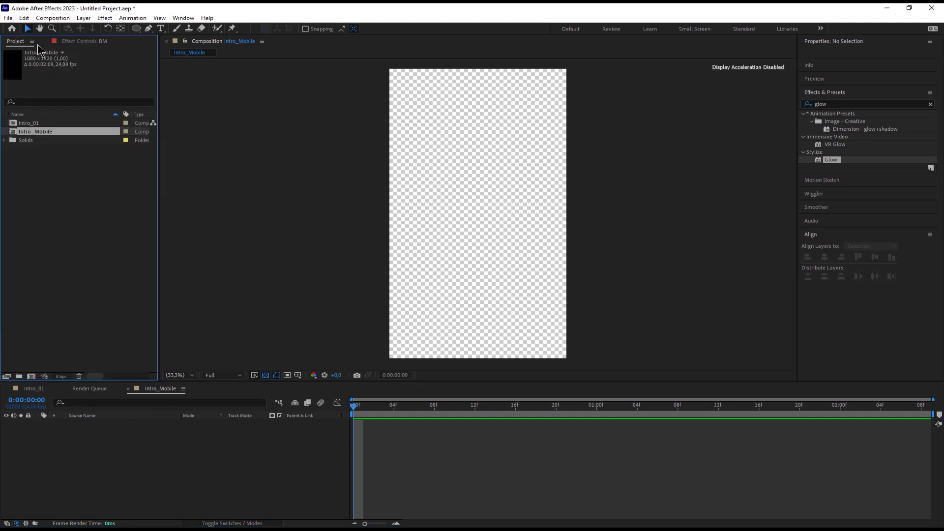
left_click_drag(40, 123, 396, 458)
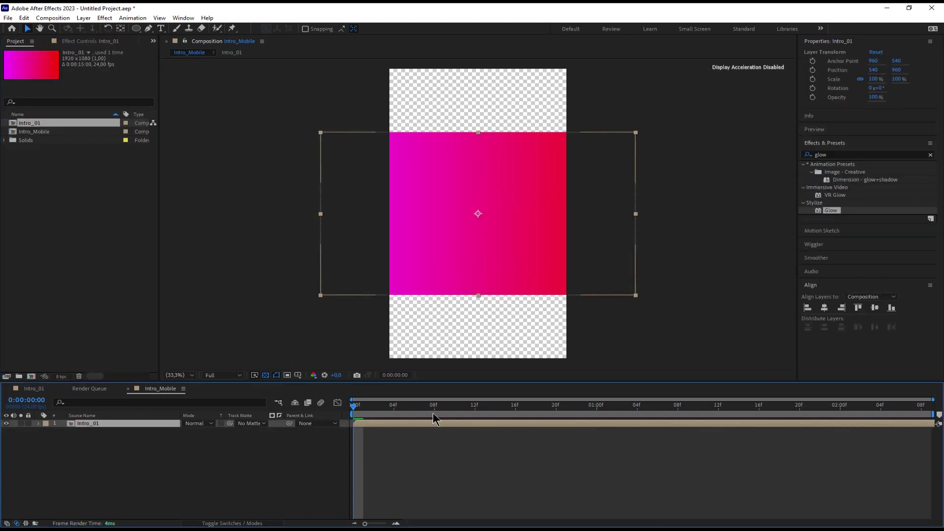
key("space")
key("space")
left_click_drag(475, 407, 347, 407)
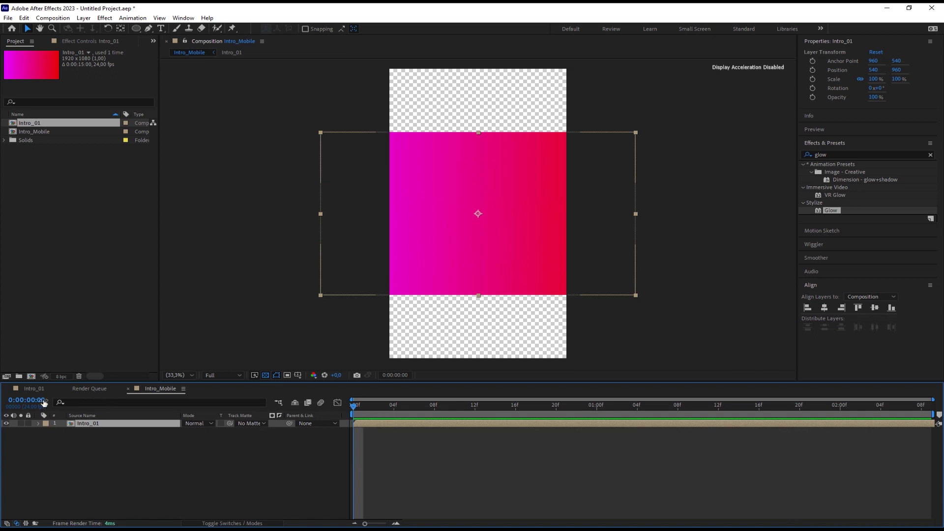
Hide the BG_Color layer in Intro_01, and paste a visible copy of it beneath the Intro_01 layer in Intro_Mobile
left_click(40, 389)
left_click(6, 446)
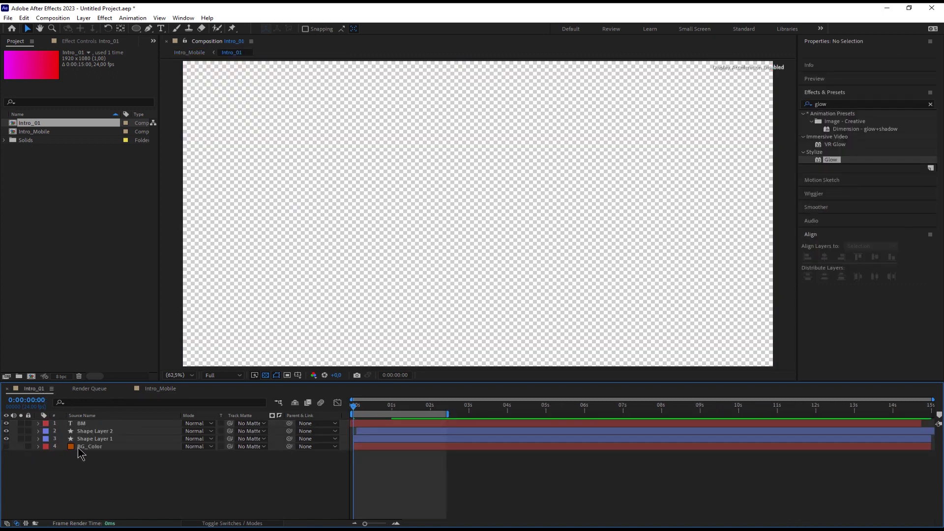
left_click(88, 447)
key("ctrl+c")
left_click(157, 389)
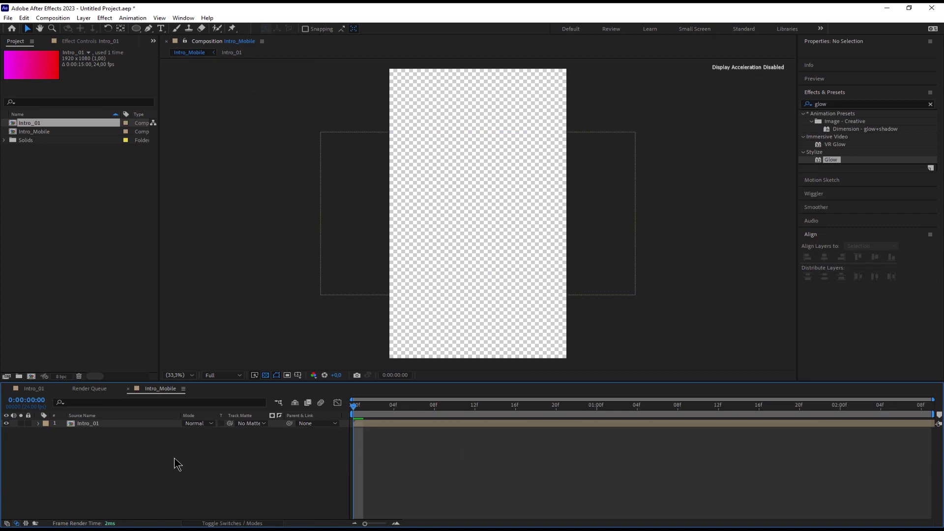
key("ctrl+v")
left_click_drag(116, 427, 70, 436)
left_click(6, 431)
Reveal the Scale property of BG_Color in Intro_Mobile and centre the layer horizontally and vertically in the composition
left_click_drag(499, 217, 425, 299)
key("s")
left_click(824, 309)
left_click(876, 309)
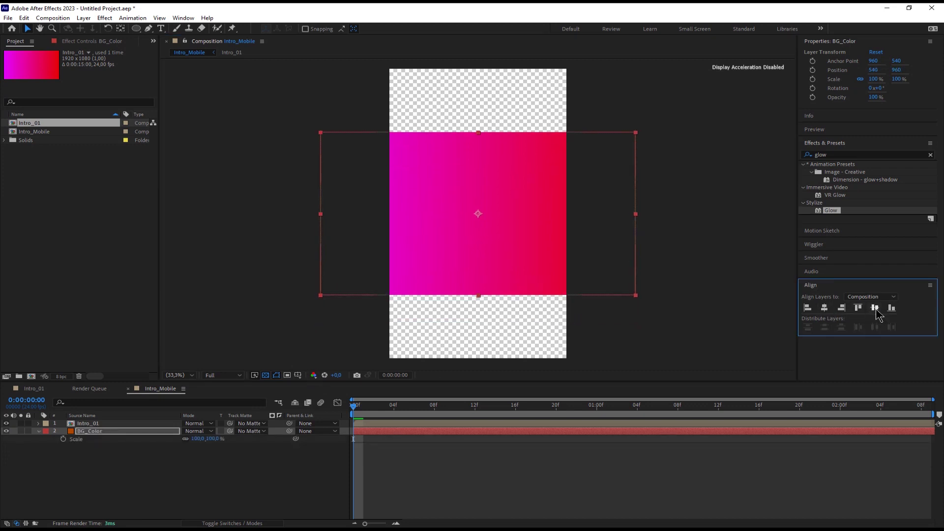
Unlink BG_Color's scale proportions, set the scale to about 61% wide and 187% high to fill the vertical frame, and preview
left_click(186, 440)
left_click_drag(197, 439, 276, 440)
left_click(270, 481)
key("space")
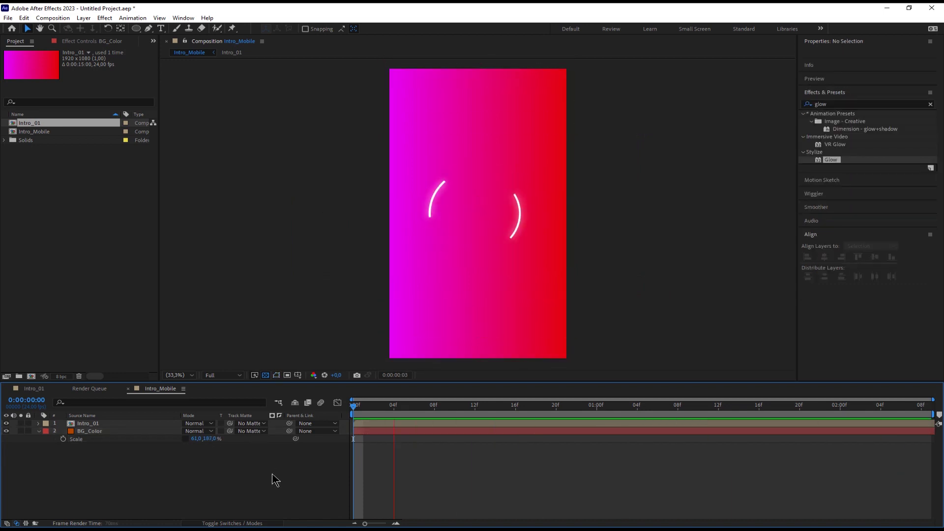
Add Intro_Mobile to the render queue with Best quality, full resolution, work area only, and H.264 output
left_click(53, 18)
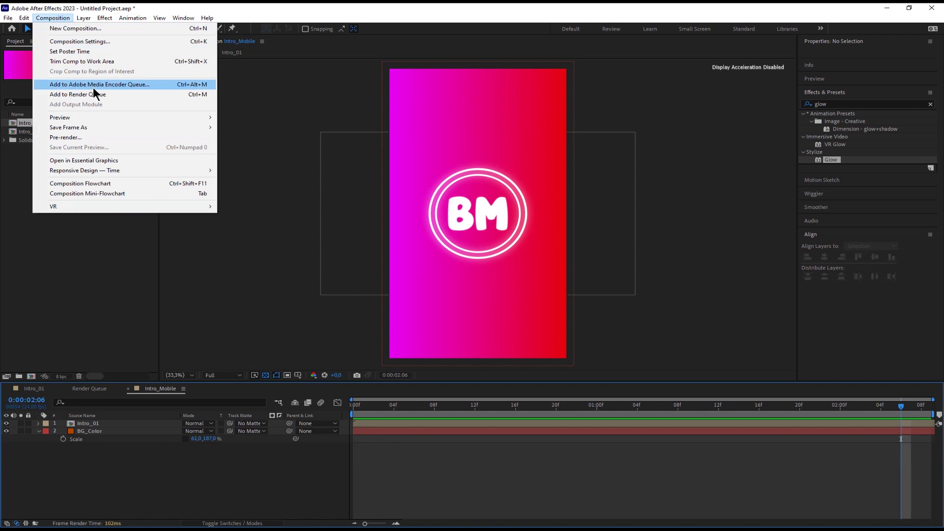
left_click(95, 94)
left_click(86, 458)
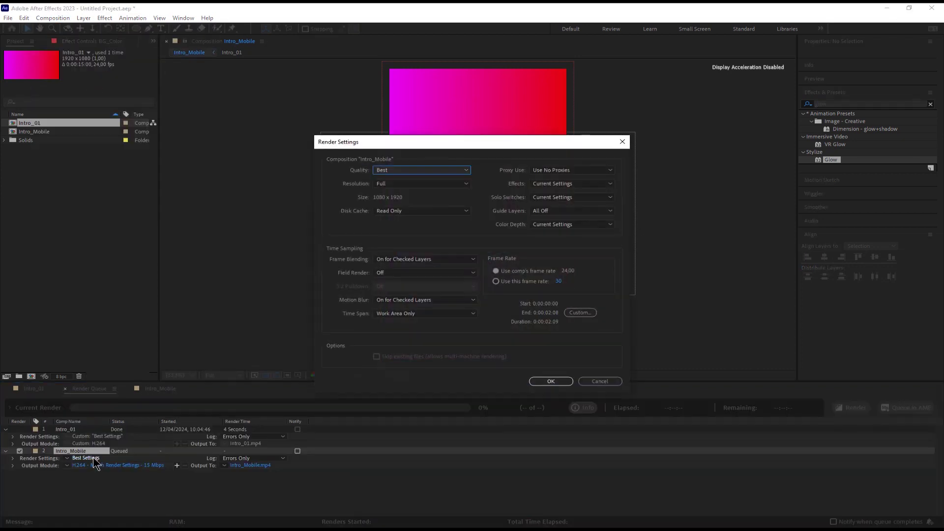
left_click(546, 382)
left_click(117, 466)
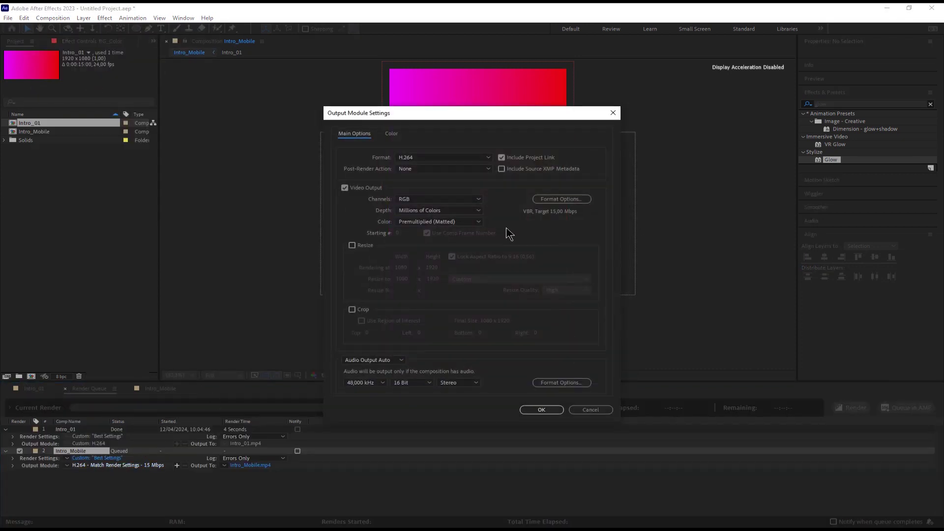
left_click(542, 410)
Render the queued composition to Intro_Mobile.mp4 on the Desktop and play the finished video in Media Player
left_click(250, 466)
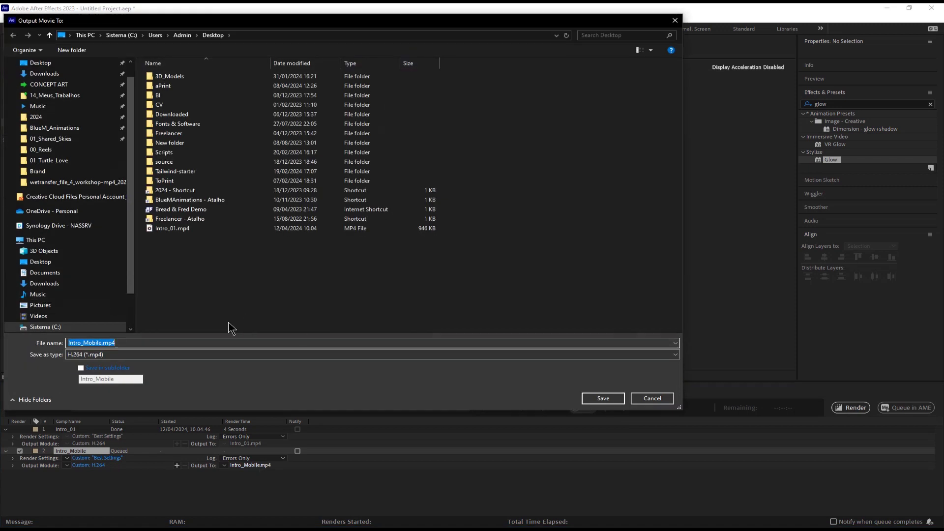
left_click(603, 398)
left_click(851, 407)
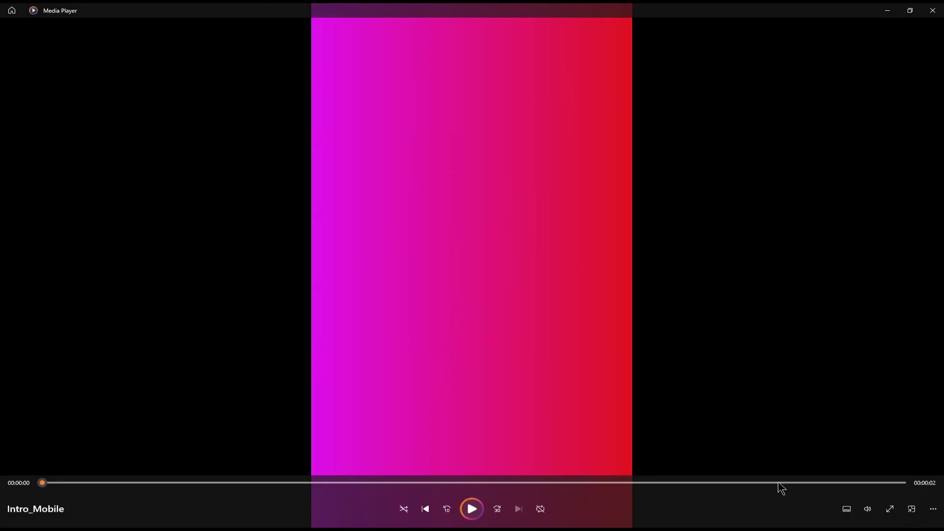
left_click(473, 510)
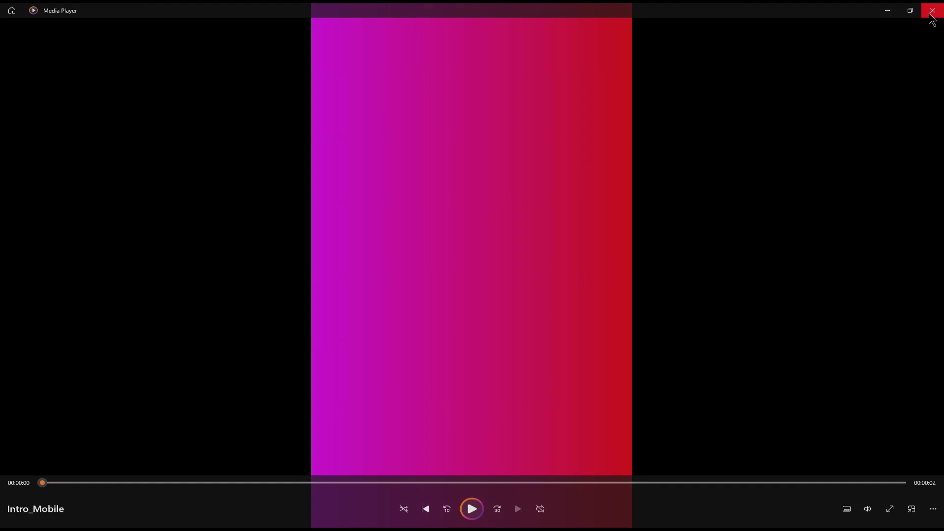